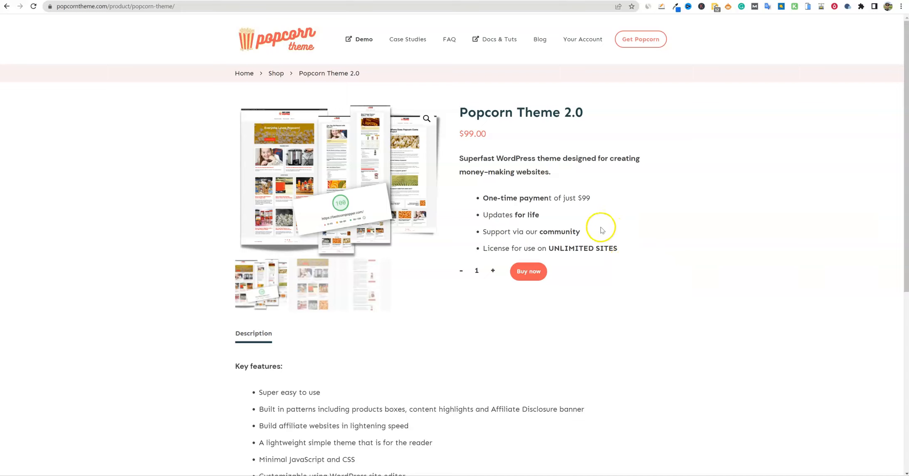
Step: Review the Popcorn Theme 2.0 product details, highlighting its title, price and licence feature list
left_click(621, 248)
left_click_drag(622, 248, 443, 103)
left_click(627, 251)
left_click_drag(621, 251, 458, 119)
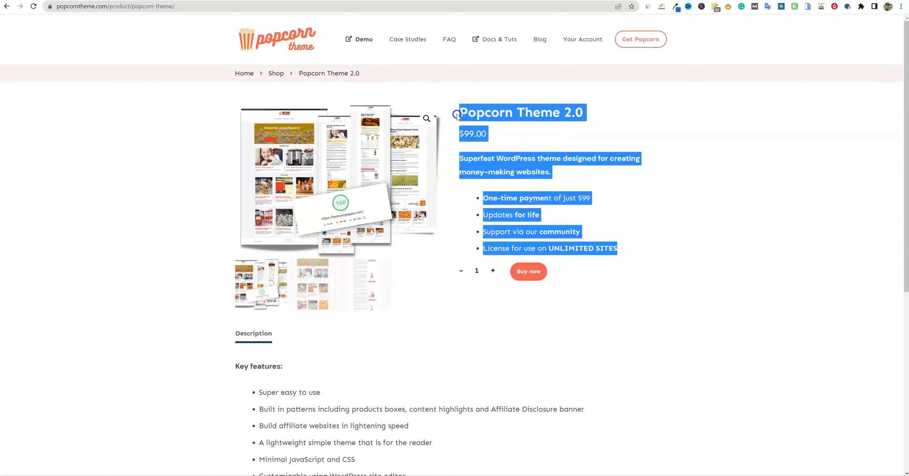
left_click(639, 254)
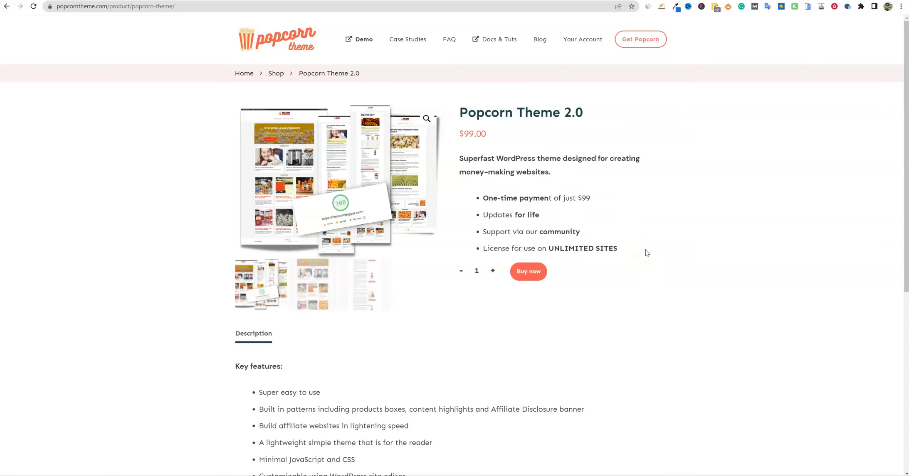
mouse_move(631, 252)
left_mouse_down()
mouse_move(567, 248)
mouse_move(478, 176)
mouse_move(457, 112)
mouse_move(543, 182)
mouse_move(507, 215)
mouse_move(458, 112)
mouse_move(592, 254)
mouse_move(470, 96)
mouse_move(591, 177)
mouse_move(575, 247)
mouse_move(481, 229)
mouse_move(519, 203)
mouse_move(623, 256)
left_mouse_up()
left_click(628, 278)
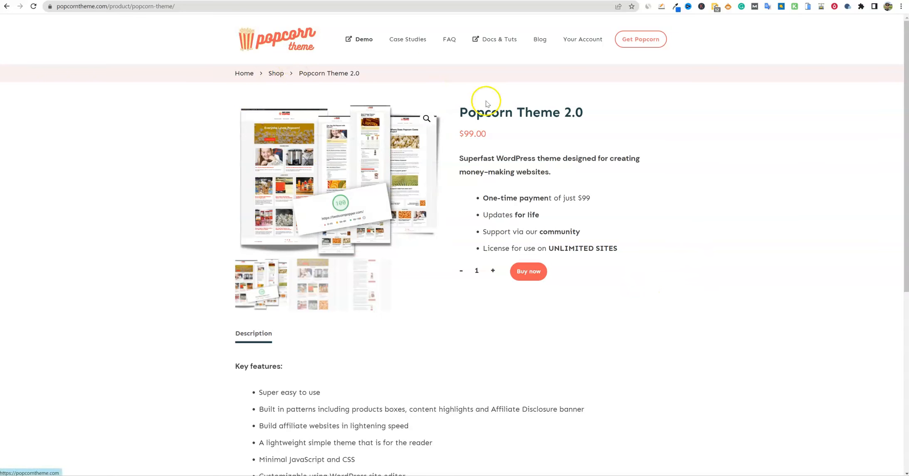
left_click_drag(619, 252, 454, 85)
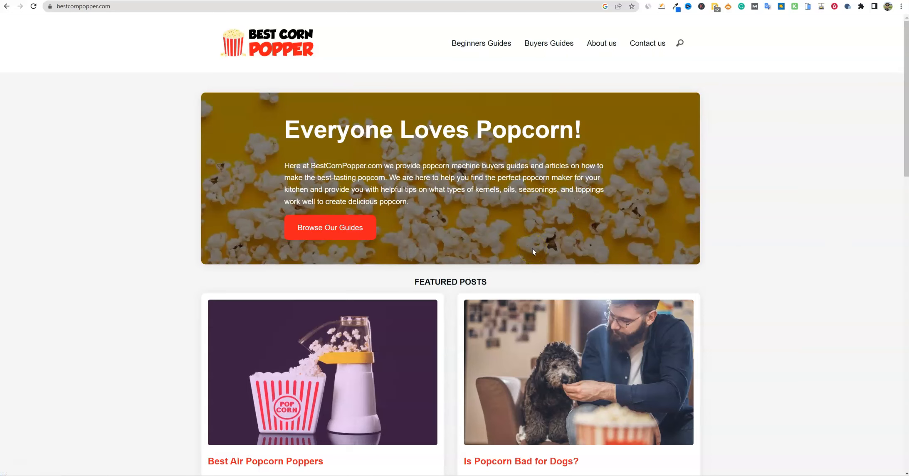
Step: Look over the Best Corn Popper home page and open the article "Can Dogs Eat Cheddar Popcorn?" from the Beginners Guides
scroll(531, 249, "down", 6)
scroll(552, 213, "up", 6)
left_click(482, 42)
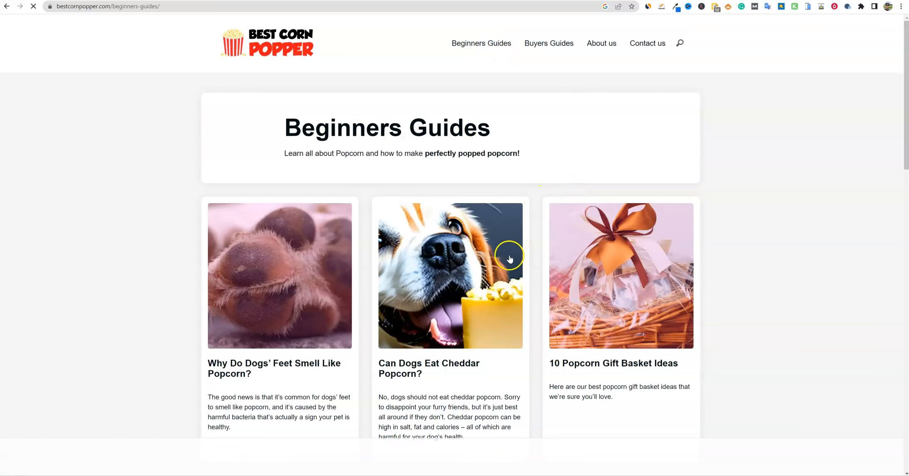
left_click(424, 367)
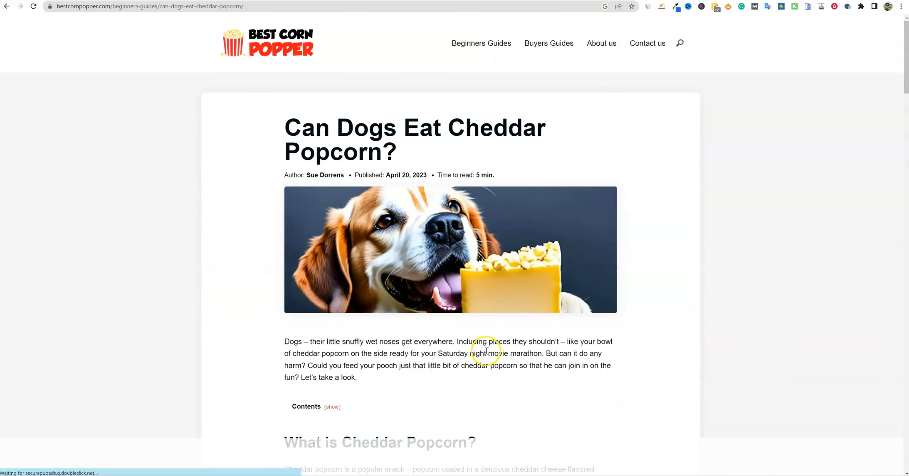
Step: Skim the cheddar popcorn article's content and ad placements down to its sources, and return to its beginning
scroll(486, 352, "down", 5)
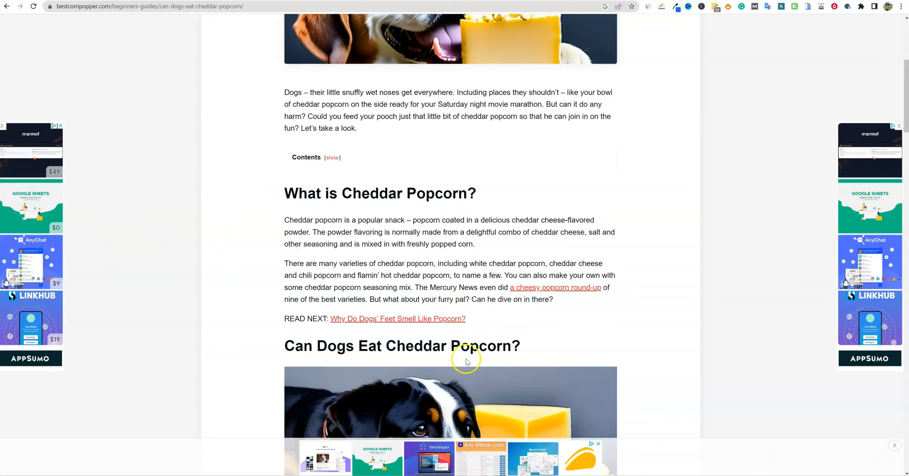
scroll(507, 331, "down", 11)
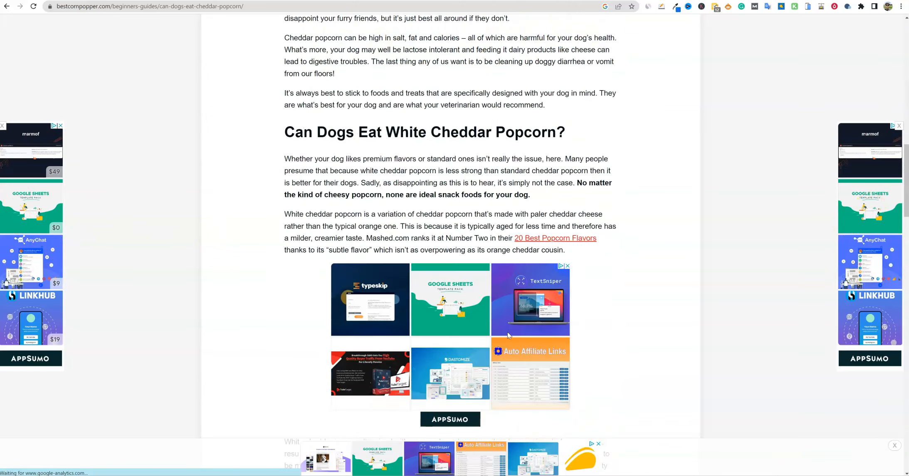
scroll(507, 332, "down", 15)
left_click(637, 456)
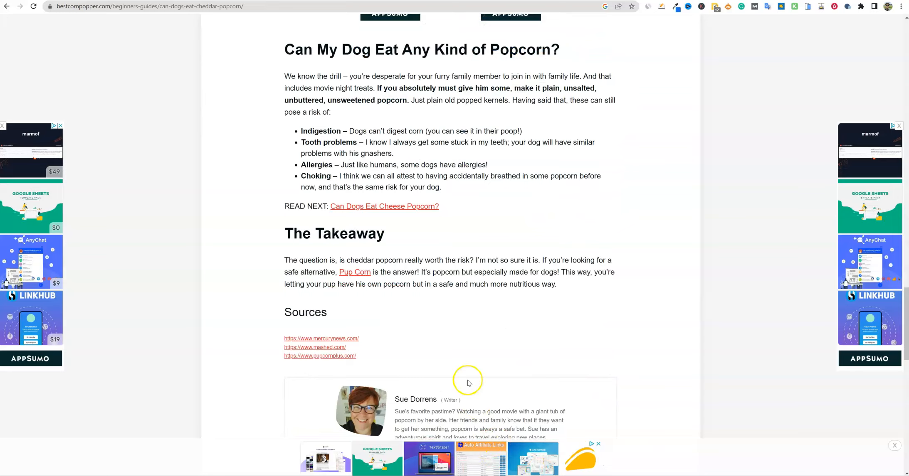
scroll(467, 383, "up", 20)
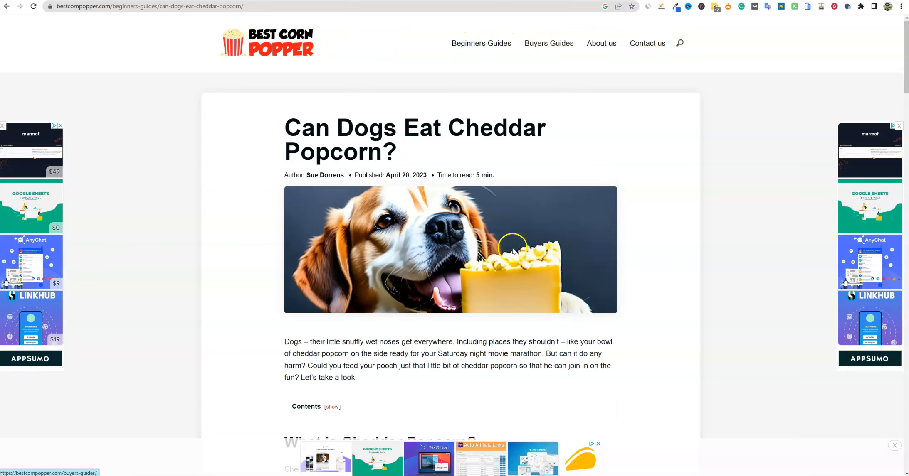
Step: Examine the article's layout through the author box, related posts and footer, and highlight its publication date
scroll(514, 256, "down", 5)
scroll(513, 256, "down", 20)
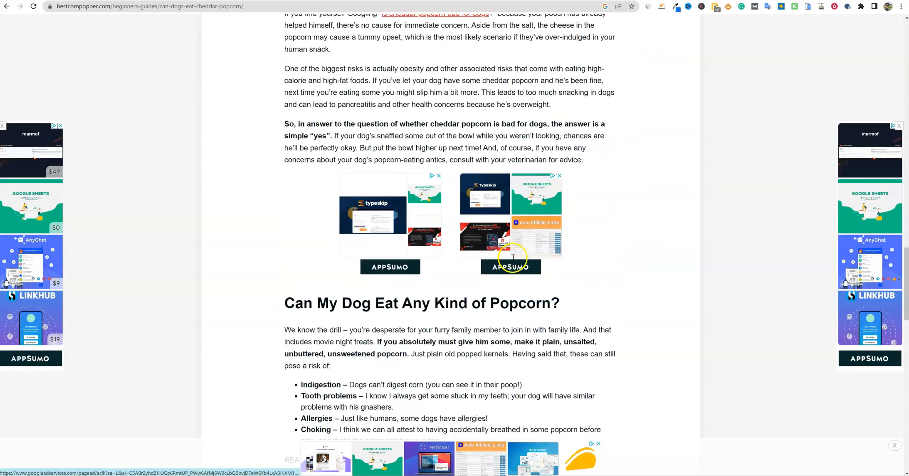
scroll(513, 258, "down", 2)
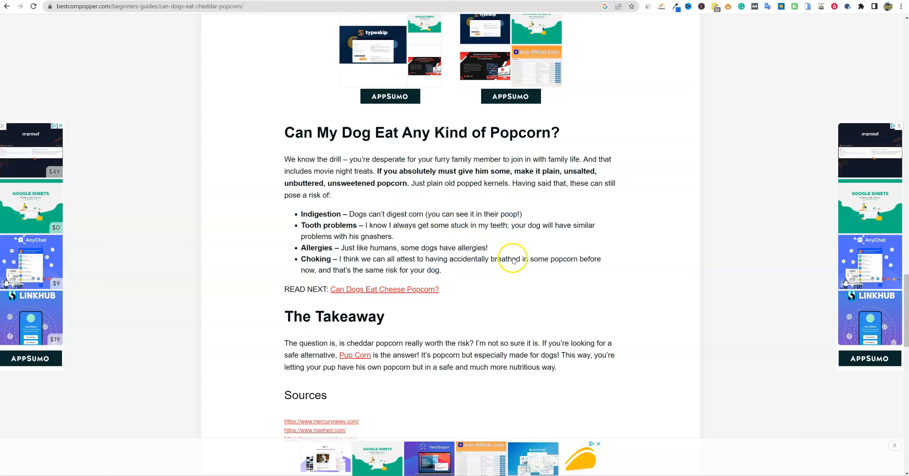
scroll(513, 266, "down", 3)
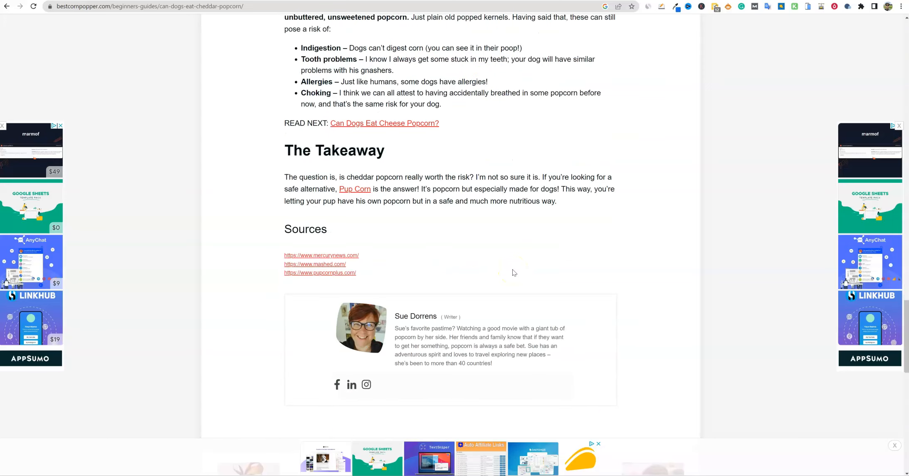
scroll(514, 273, "down", 5)
scroll(513, 273, "down", 5)
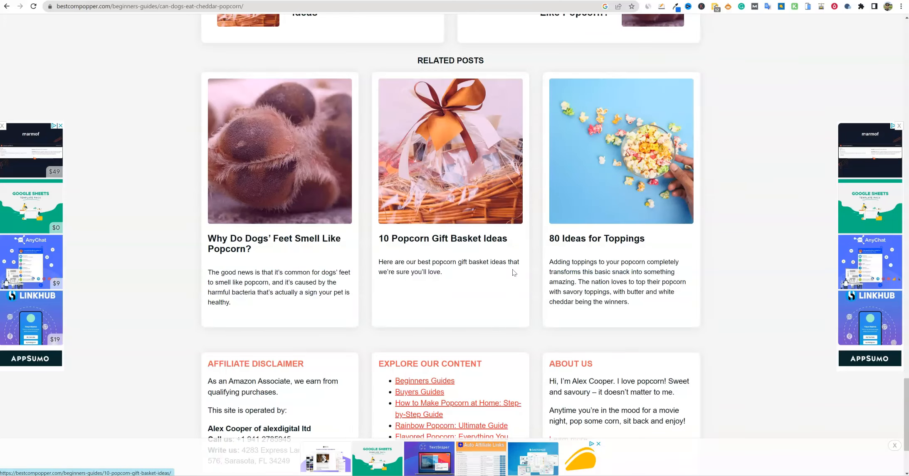
scroll(514, 274, "up", 20)
scroll(512, 269, "up", 15)
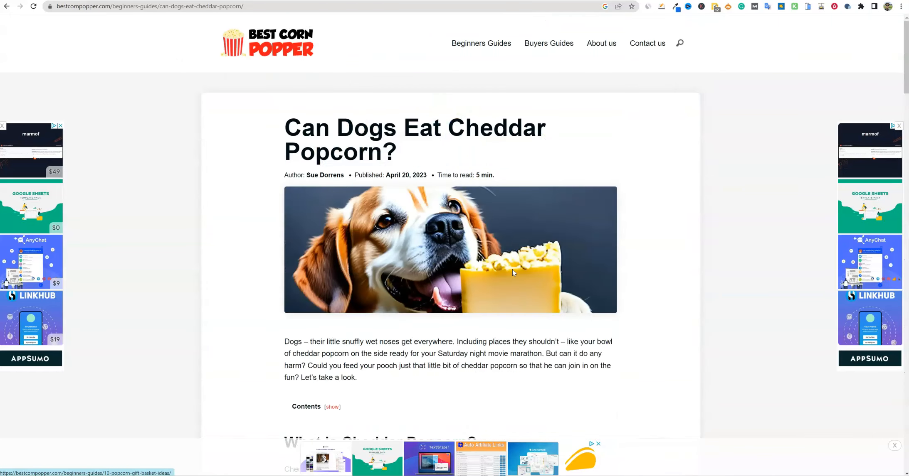
left_click_drag(482, 174, 347, 175)
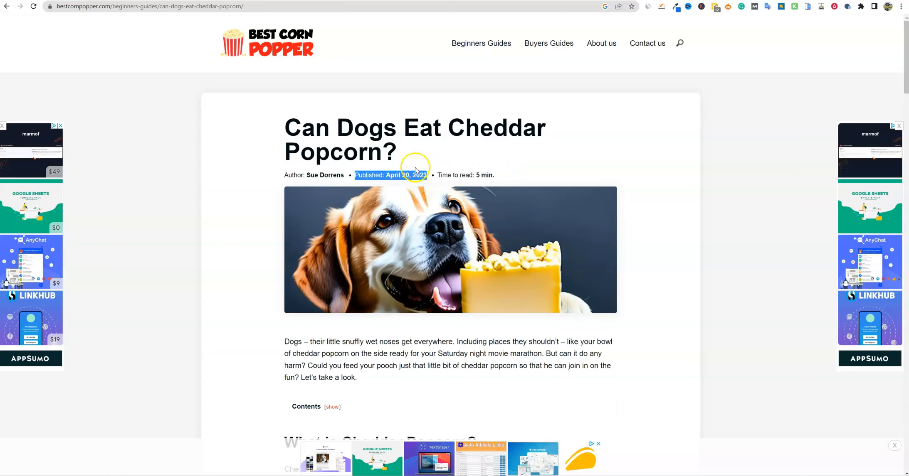
left_click(623, 149)
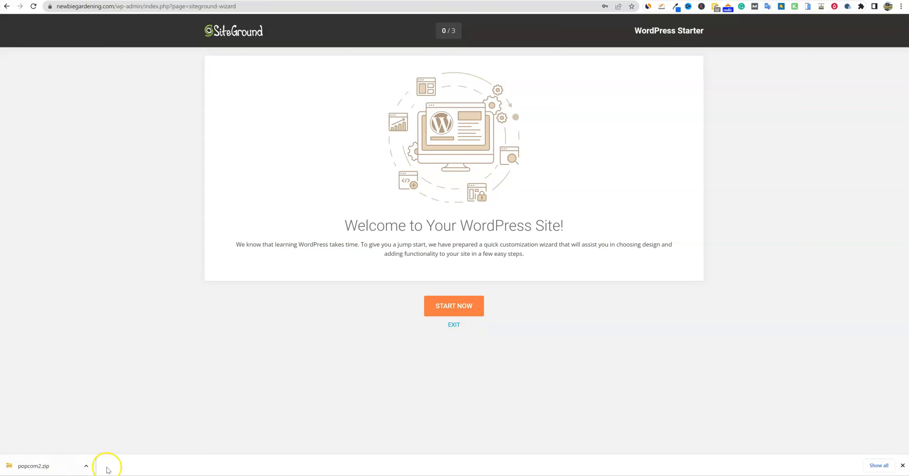
Step: Complete the SiteGround WordPress Starter wizard with the default theme, the Contact Form plugin and no marketing plugins, and go to the dashboard
left_click(468, 309)
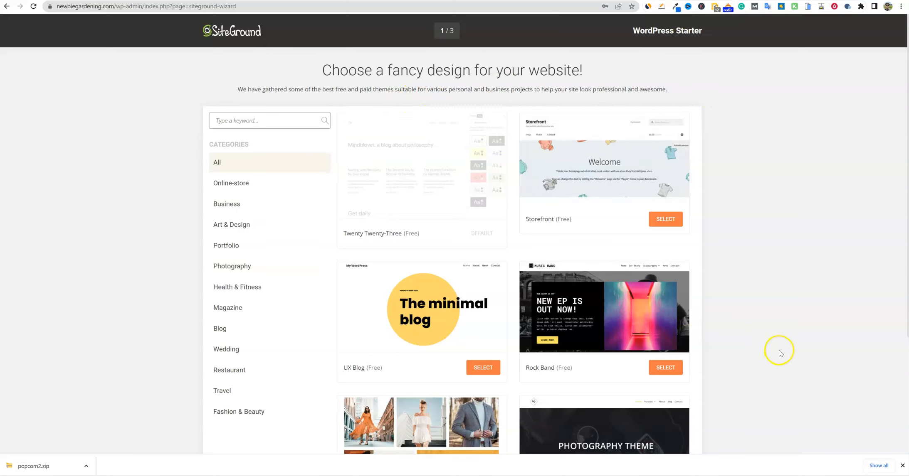
scroll(780, 354, "down", 10)
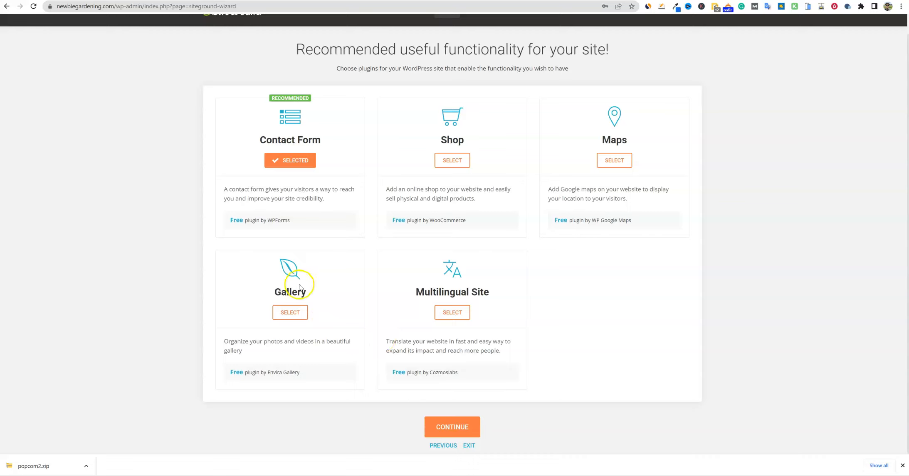
left_click(458, 433)
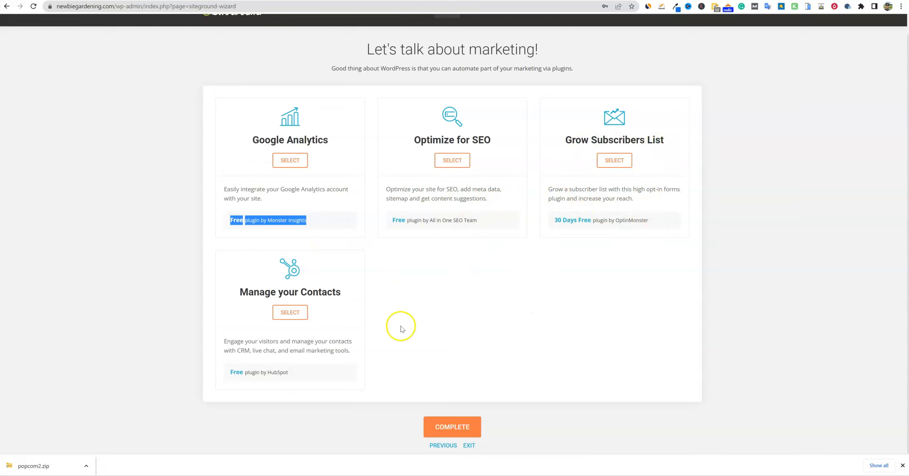
left_click(449, 426)
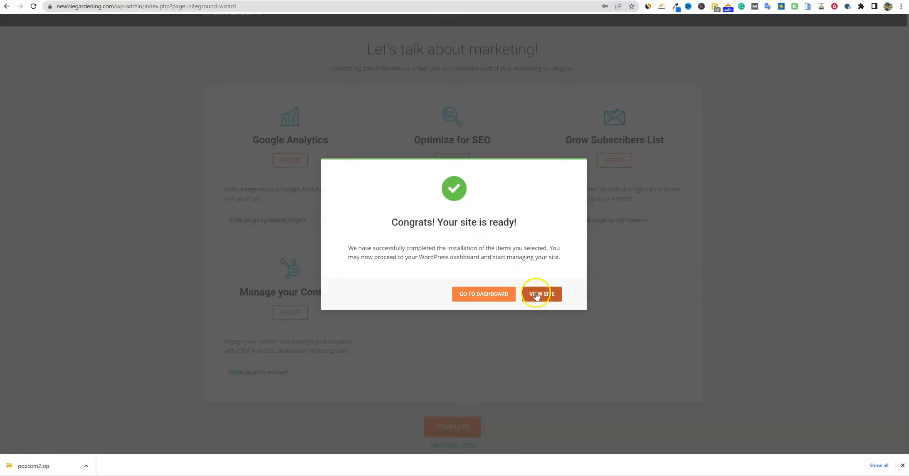
left_click(458, 293)
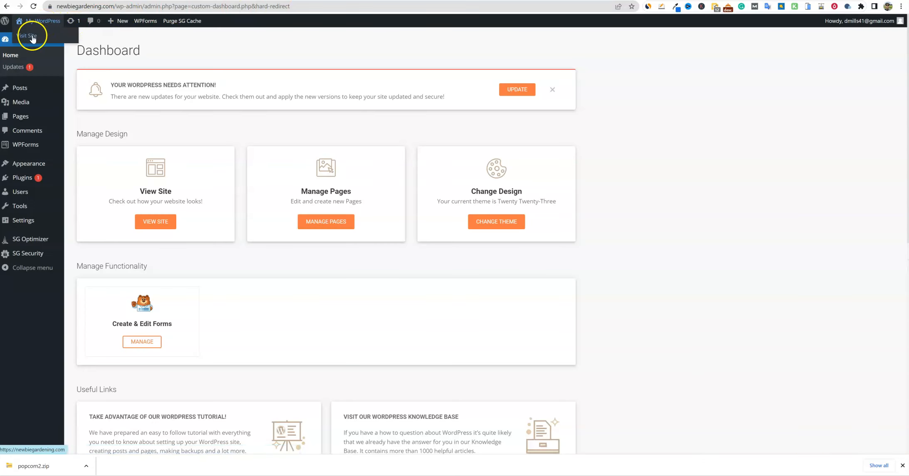
Step: View the newbiegardening.com home page and its "WordPress Resources at SiteGround" post under the default theme
left_click(30, 35)
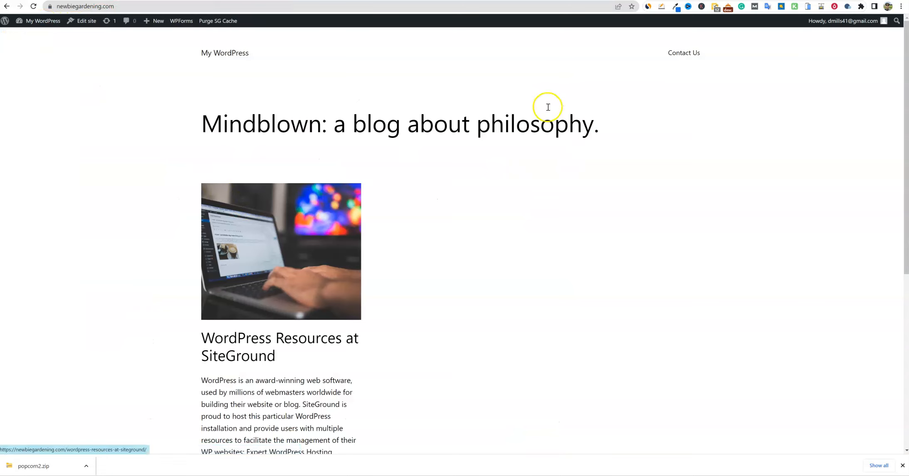
scroll(472, 302, "down", 6)
scroll(473, 302, "up", 7)
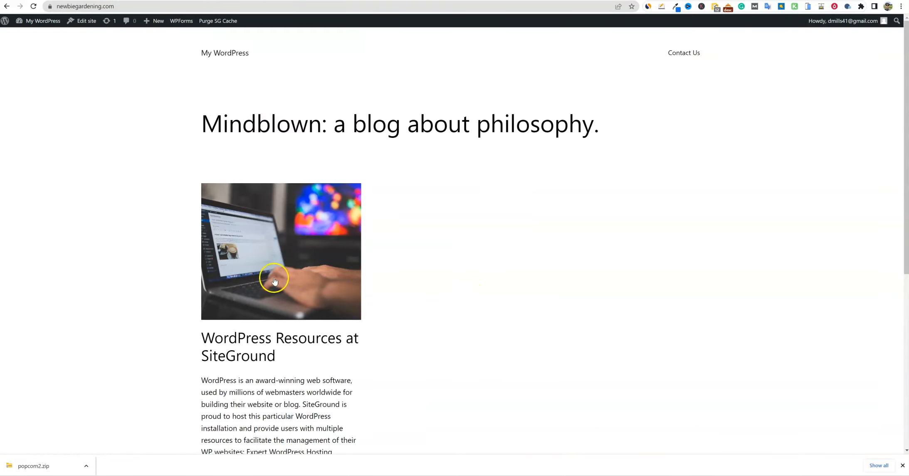
scroll(273, 278, "down", 1)
left_click(285, 297)
scroll(583, 293, "down", 10)
scroll(586, 298, "up", 10)
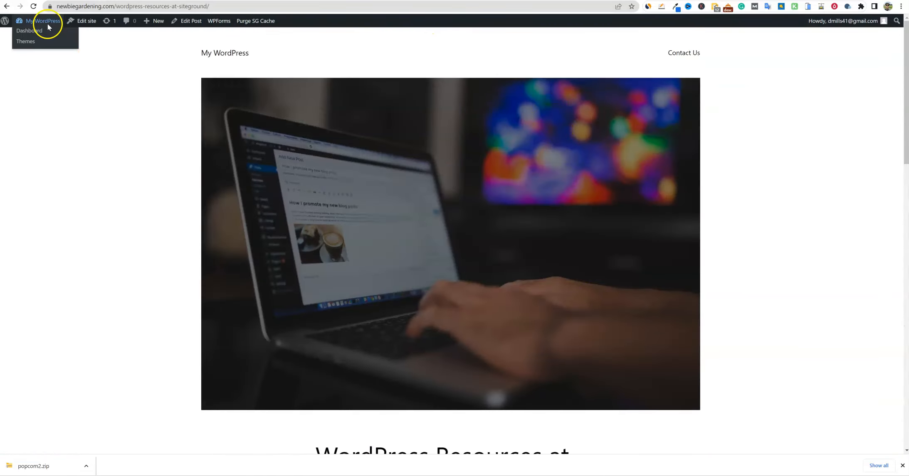
Step: Return to the WordPress dashboard and open the upload form for adding a new theme
left_click(38, 32)
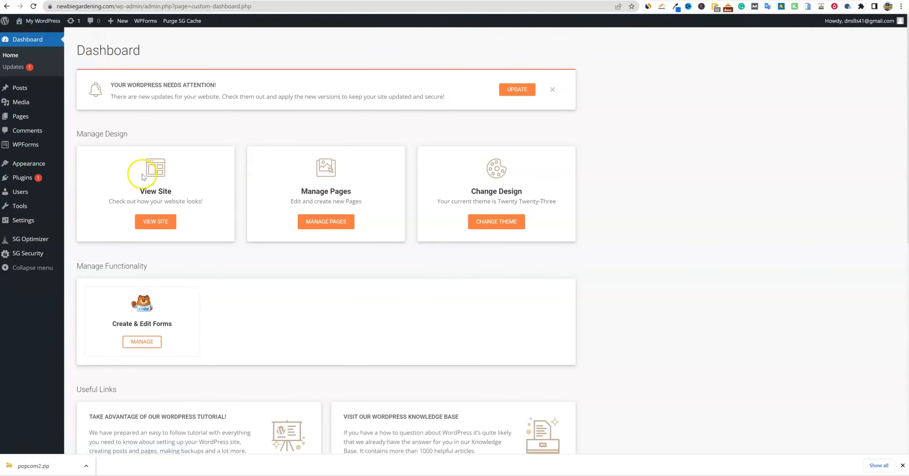
mouse_move(21, 165)
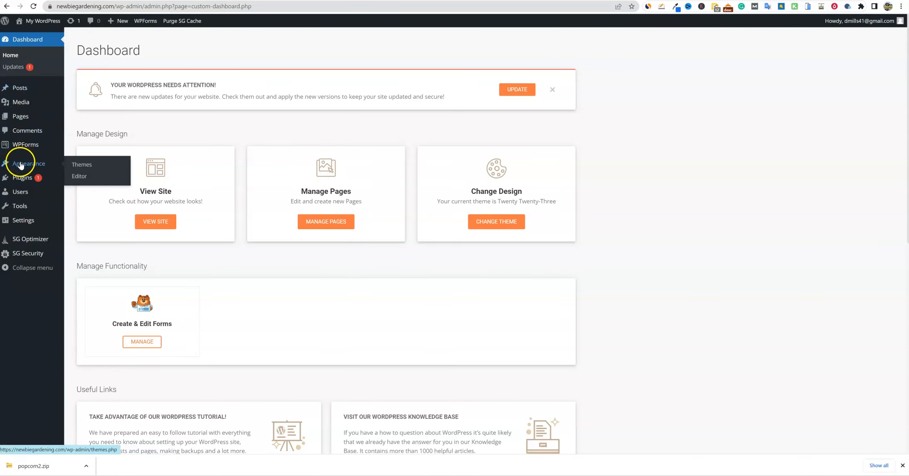
left_click(82, 165)
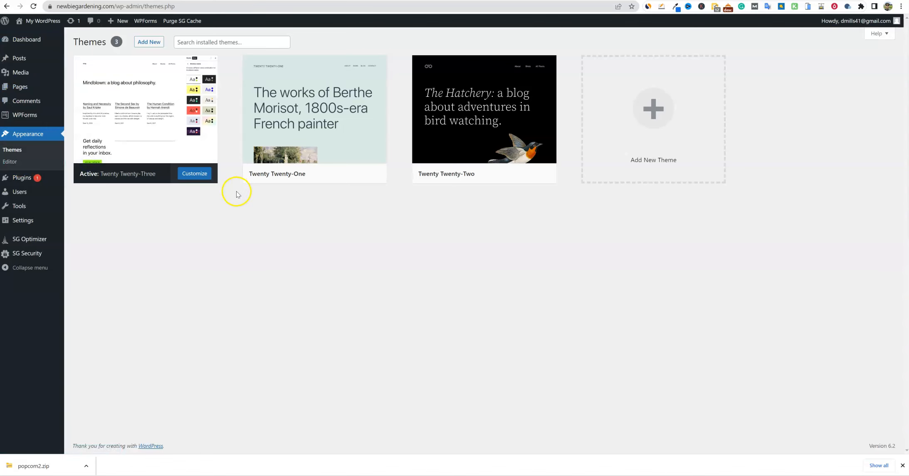
left_click(149, 42)
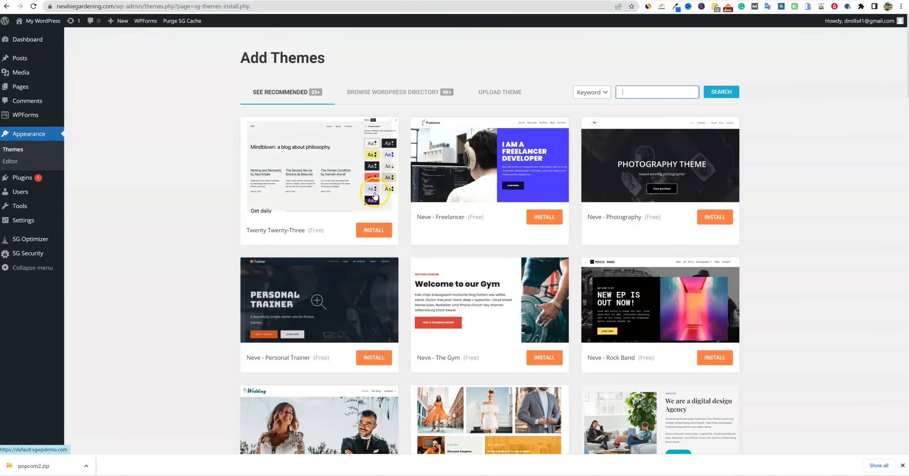
left_click(500, 92)
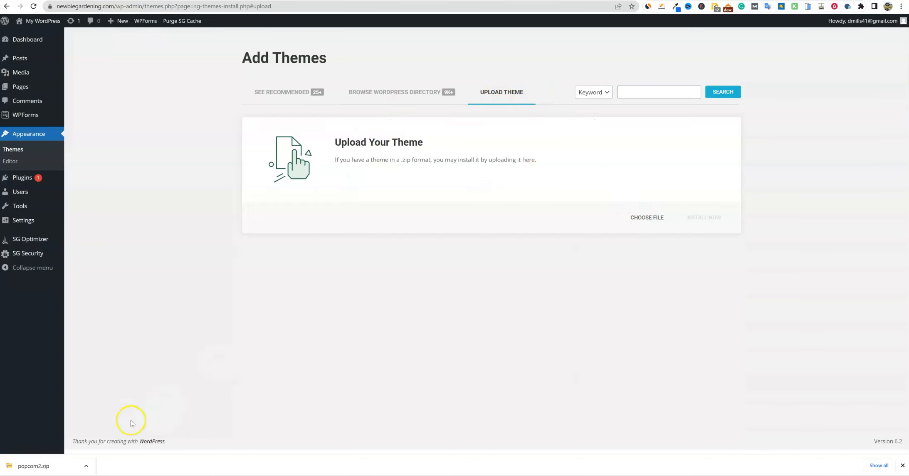
Step: Upload popcorn2.zip as a theme, install it and activate it
left_click_drag(66, 465, 513, 158)
left_click(690, 217)
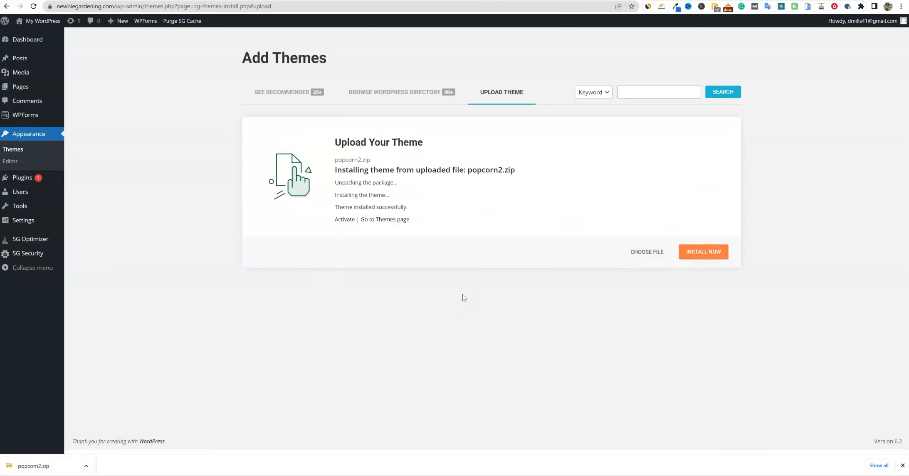
left_click(351, 220)
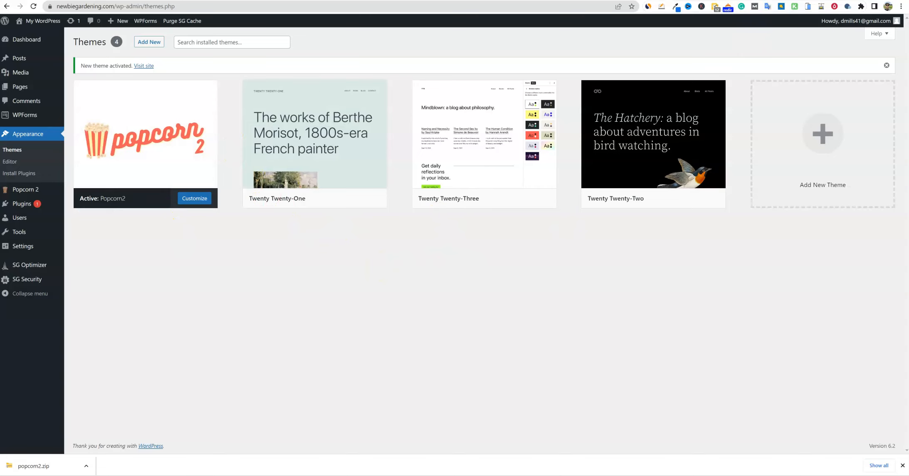
Step: Open the live site in a new tab and look over its Popcorn2 home page down to the footer
right_click(28, 34)
left_click(62, 43)
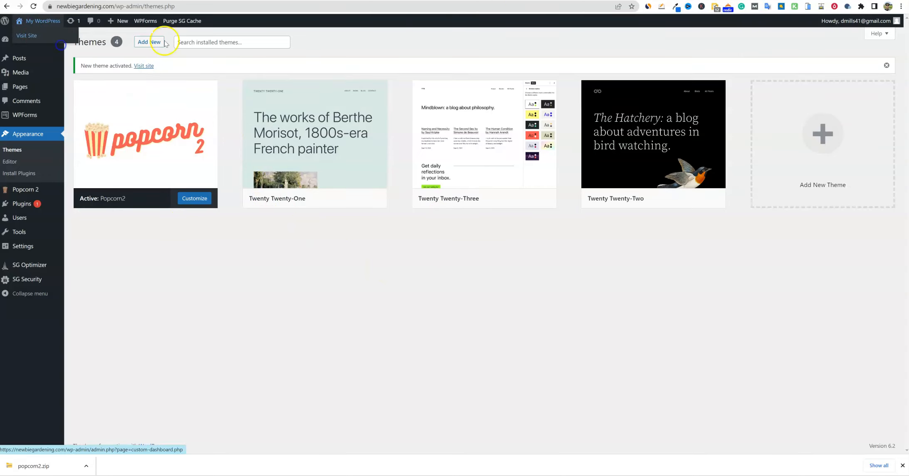
left_click(491, 1)
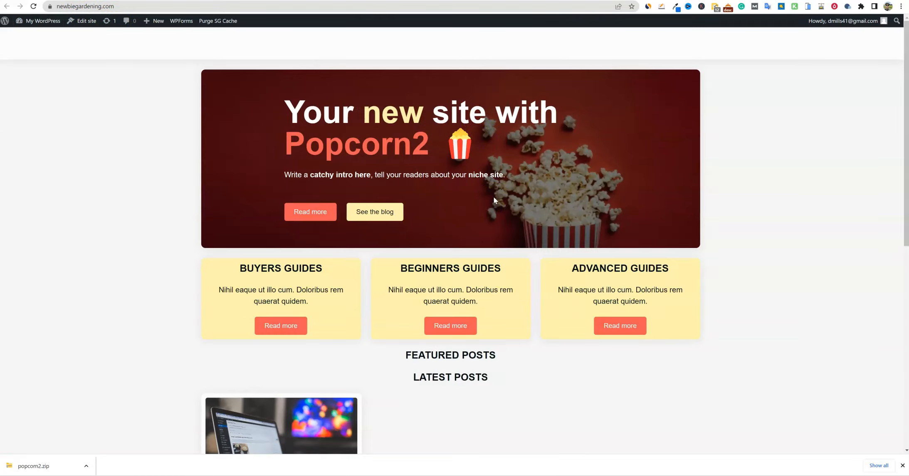
scroll(507, 306, "down", 10)
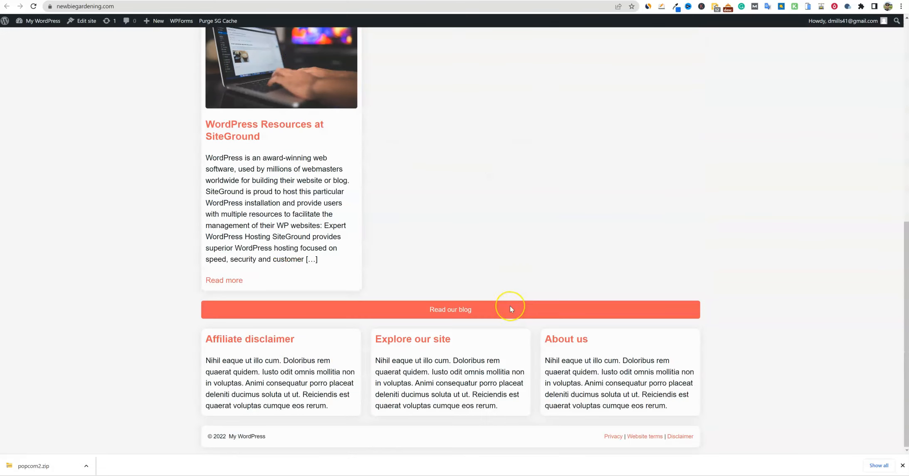
Step: Return to the dashboard, open the page for adding plugins and search the plugin directory for "cache"
left_click(510, 306)
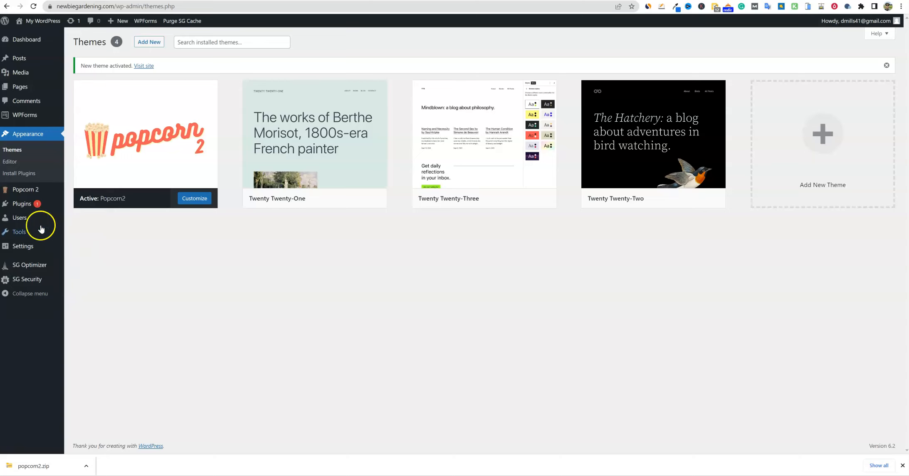
mouse_move(21, 204)
left_click(86, 207)
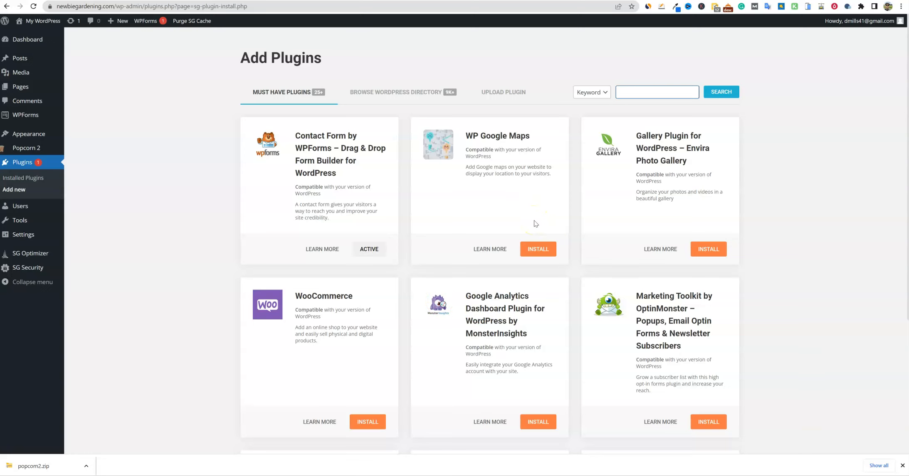
left_click(631, 92)
type("cache")
key("Return")
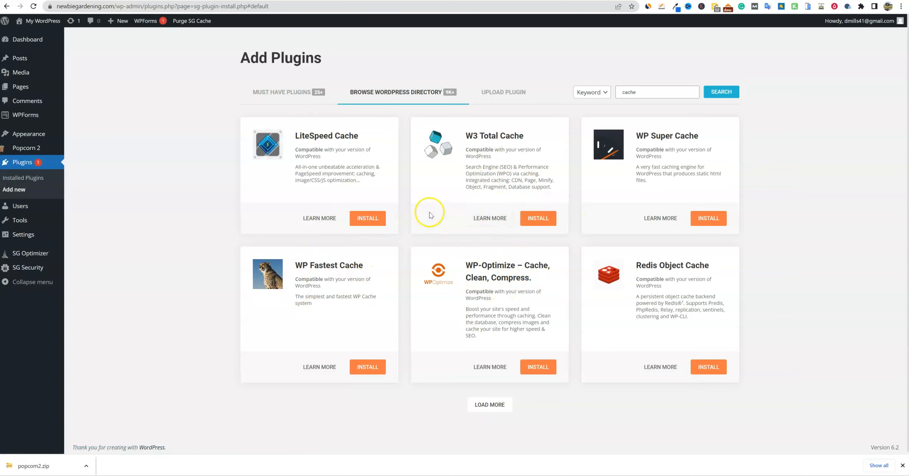
Step: Review the W3 Total Cache plugin details and install the plugin without activating it
left_click(489, 218)
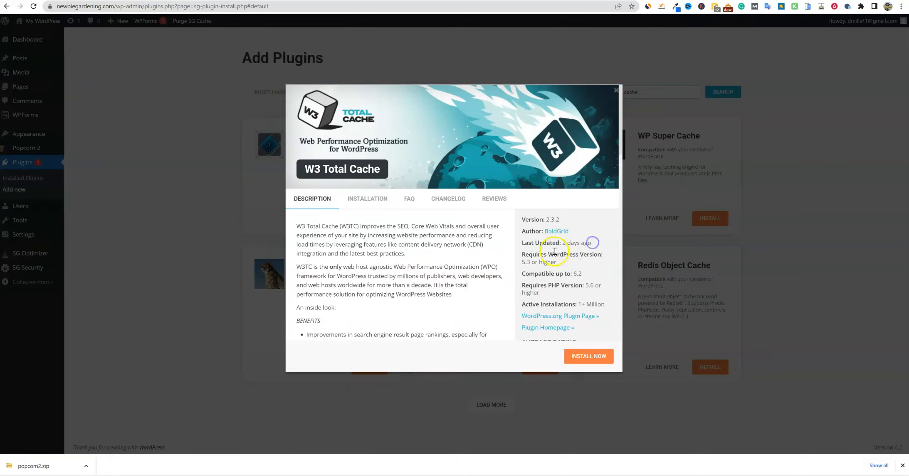
scroll(562, 251, "down", 1)
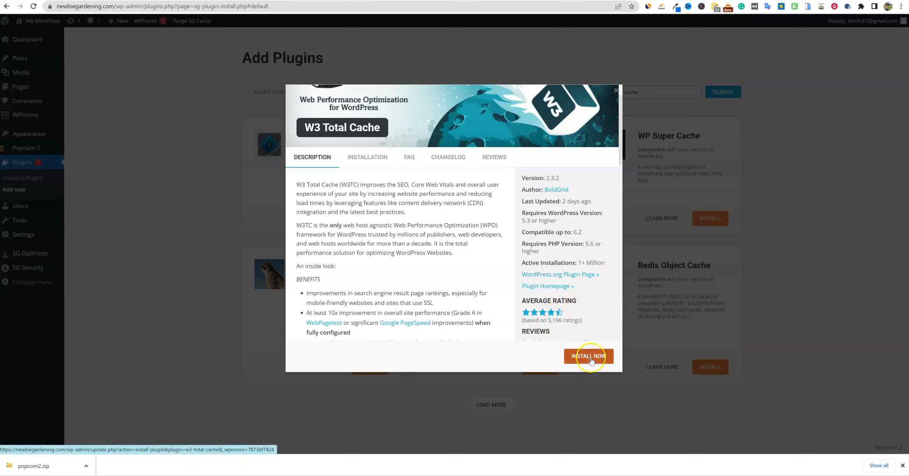
left_click(769, 271)
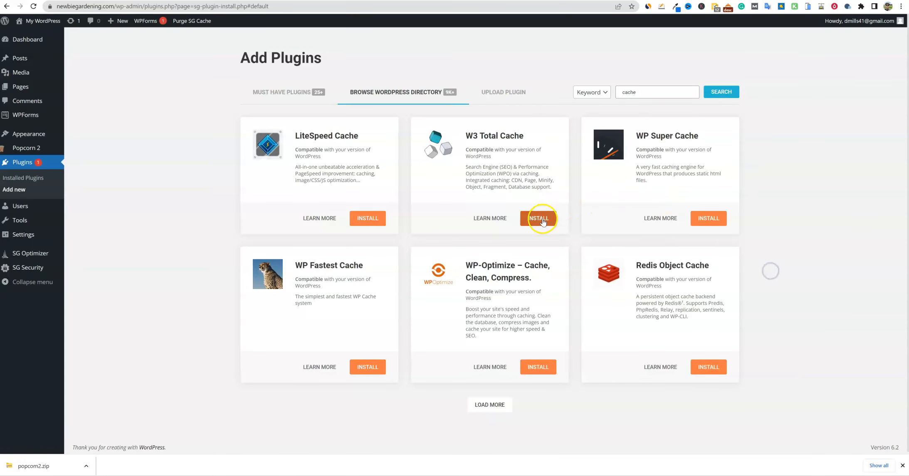
left_click(540, 219)
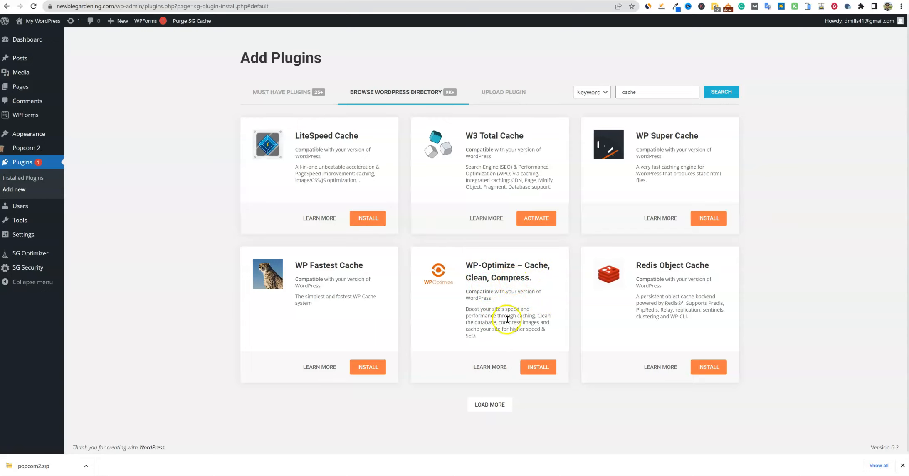
Step: Review the WP-Optimize – Cache, Clean, Compress plugin details, and install and activate it
left_click_drag(509, 311, 552, 329)
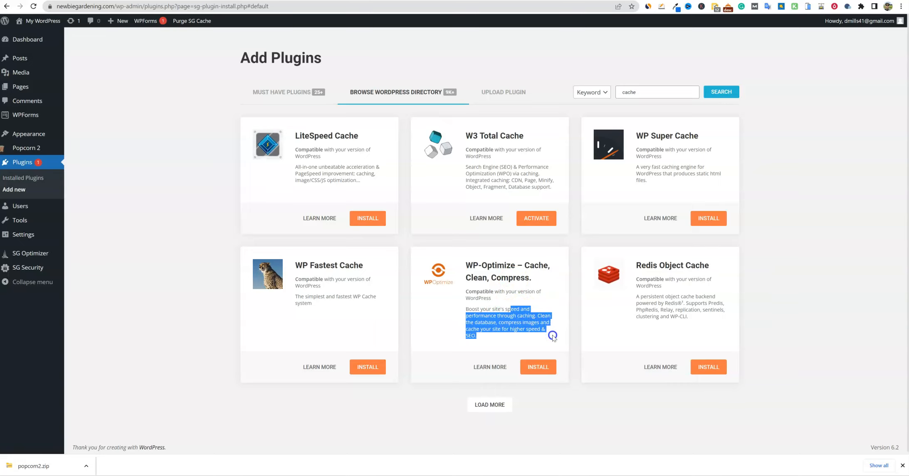
left_click(490, 367)
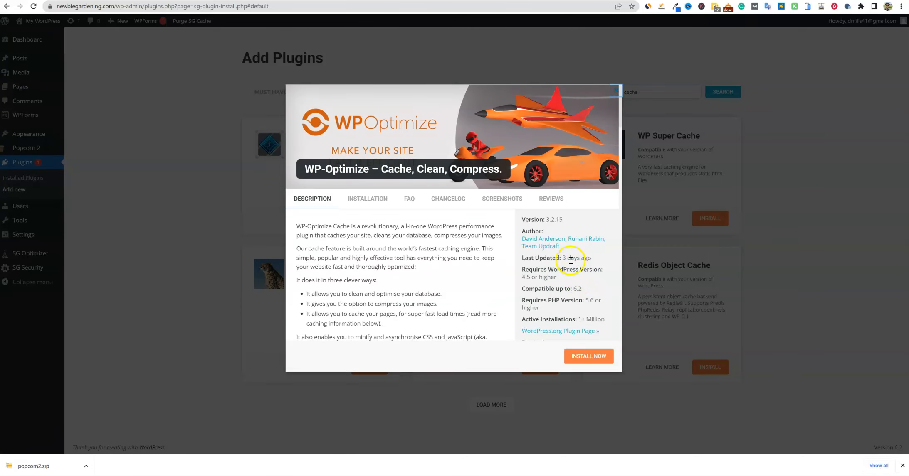
scroll(598, 319, "down", 1)
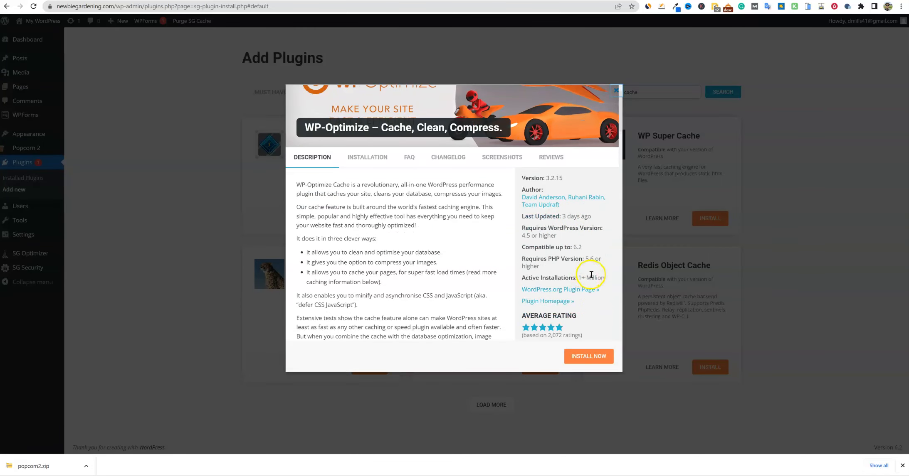
scroll(582, 319, "down", 1)
scroll(561, 292, "up", 2)
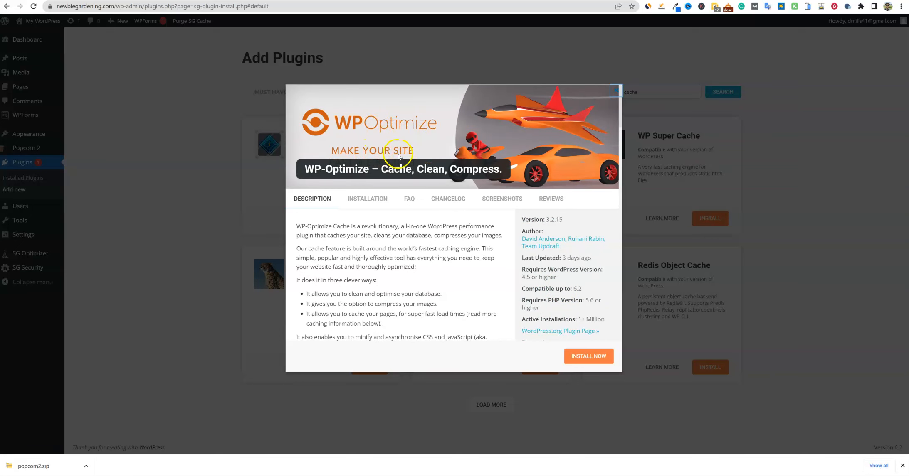
left_click(773, 203)
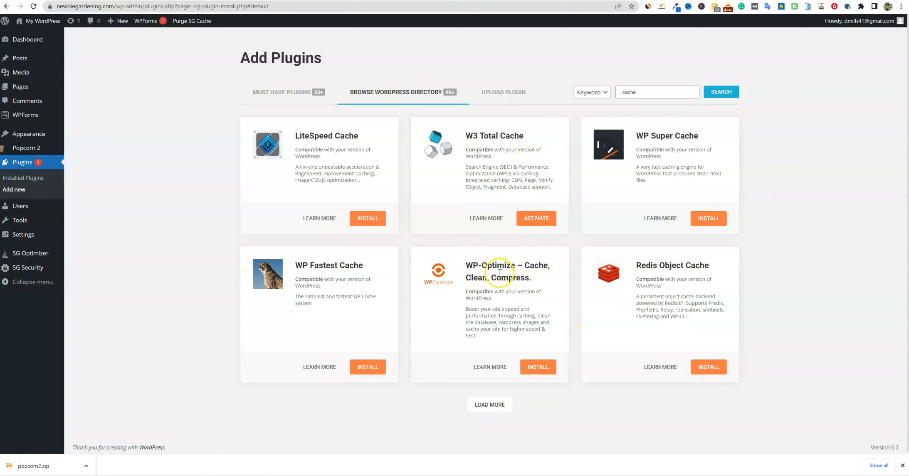
left_click(536, 367)
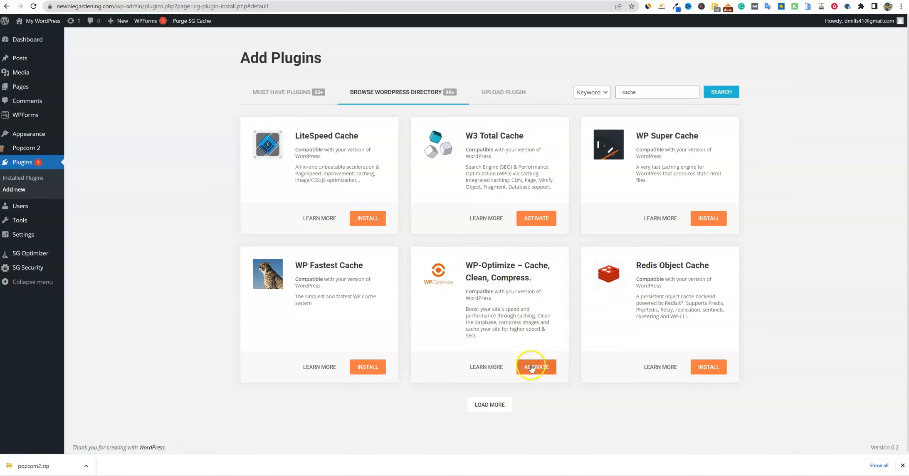
left_click(537, 368)
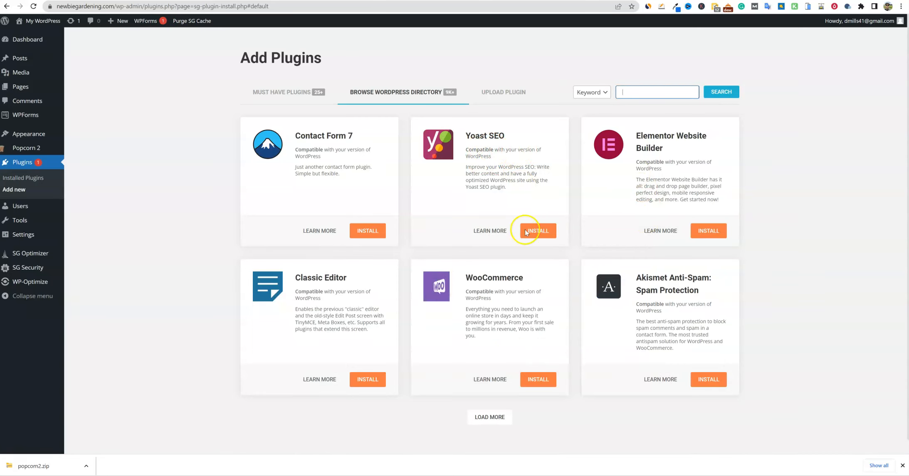
Step: Install and activate the Yoast SEO and Contact Form 7 plugins
left_click(542, 231)
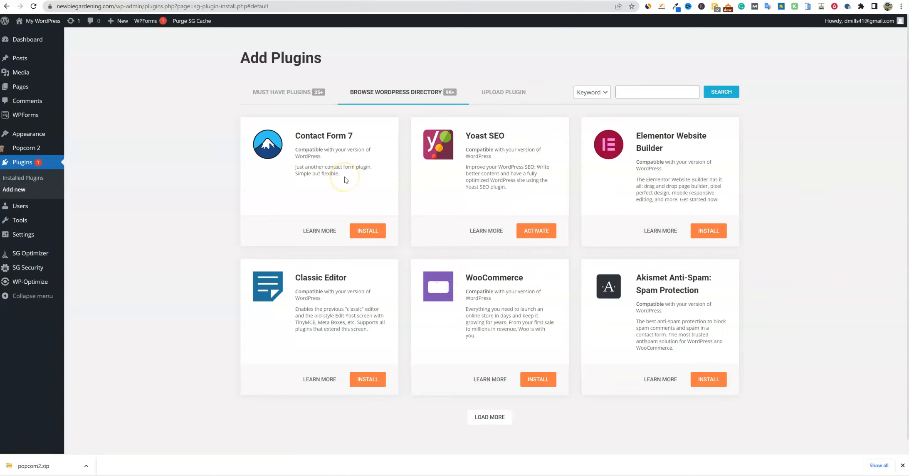
left_click(534, 231)
left_click(373, 239)
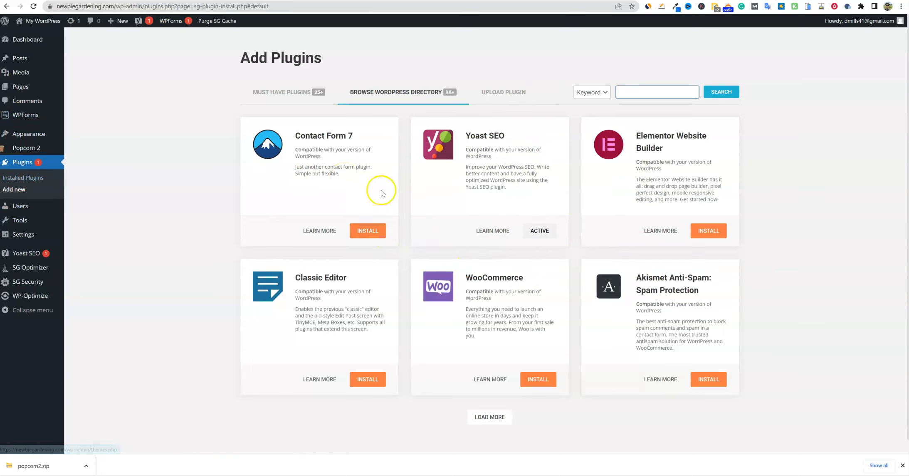
left_click(367, 232)
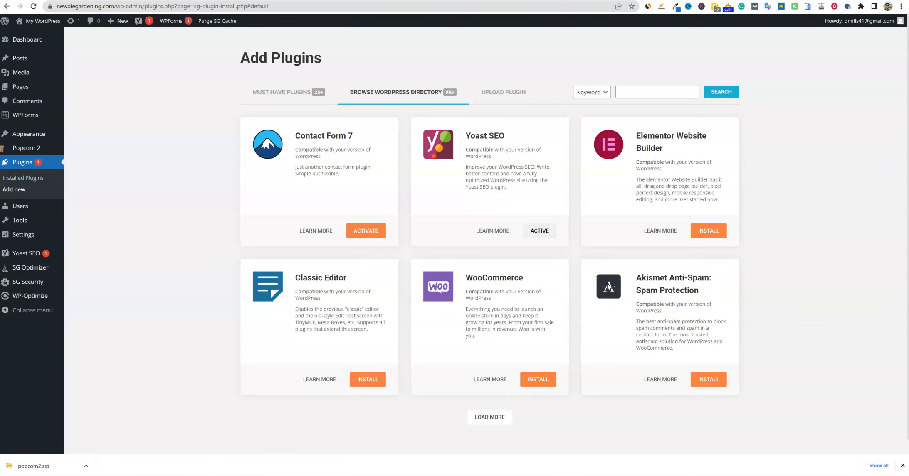
left_click(367, 230)
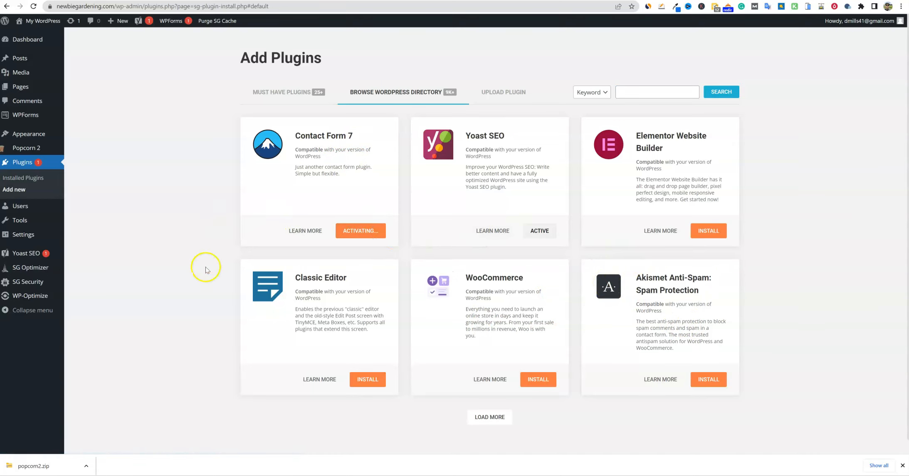
Step: Search the plugin directory for "legal pages" and install and activate the Legal Pages privacy policy and terms generator
left_click(676, 96)
type("le")
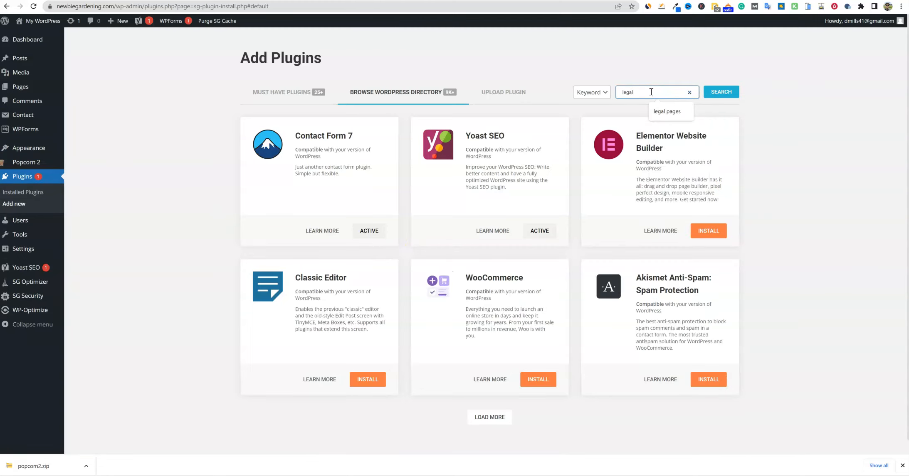
type("gal")
left_click(661, 112)
left_click(721, 92)
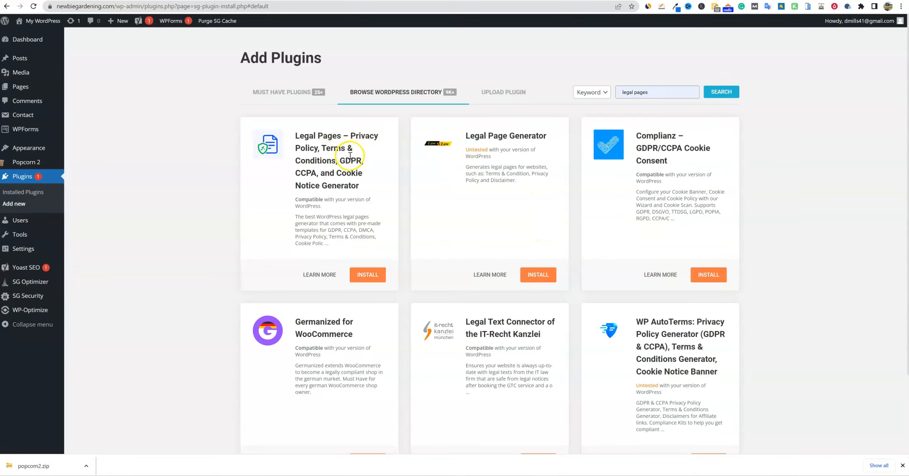
left_click(368, 276)
left_click(366, 278)
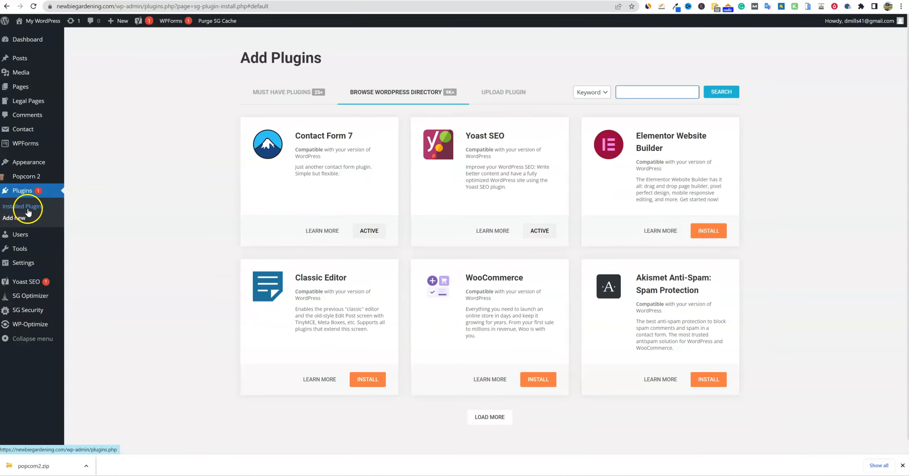
Step: Open the list of installed plugins and look through it
left_click(30, 211)
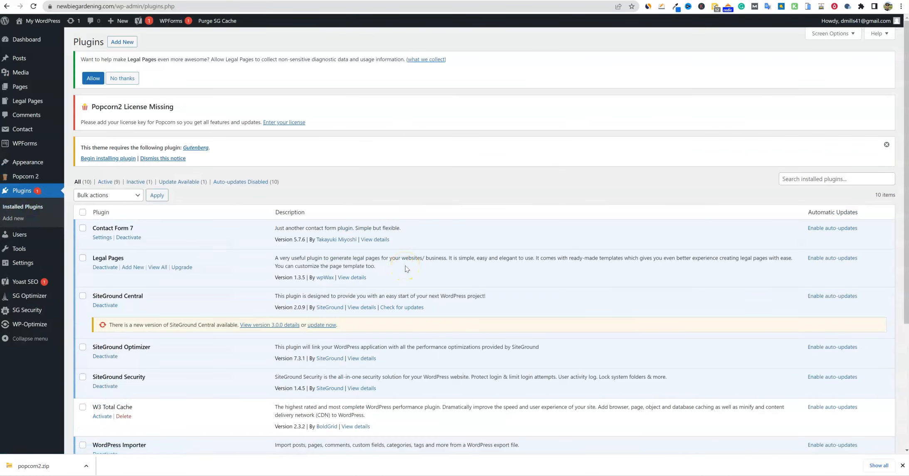
scroll(405, 268, "down", 3)
scroll(405, 265, "down", 2)
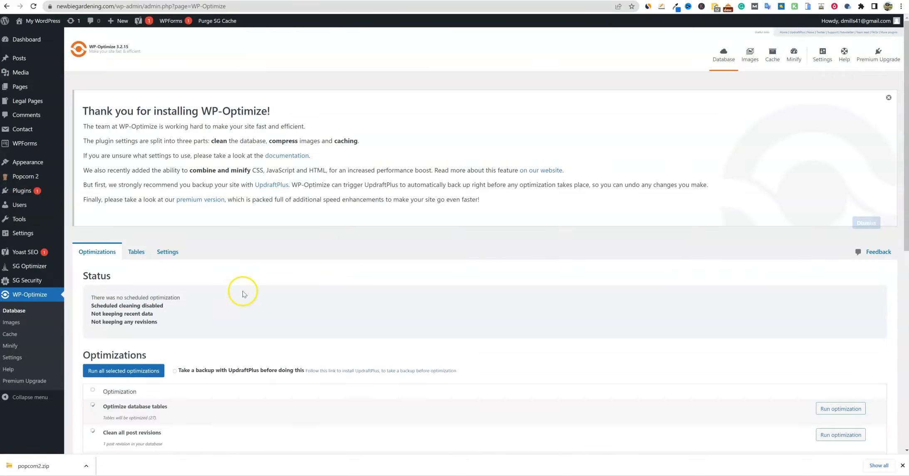
Step: Examine WP-Optimize's database optimizations, its database tables, and its general and scheduled clean-up settings
scroll(243, 295, "down", 4)
scroll(240, 294, "down", 1)
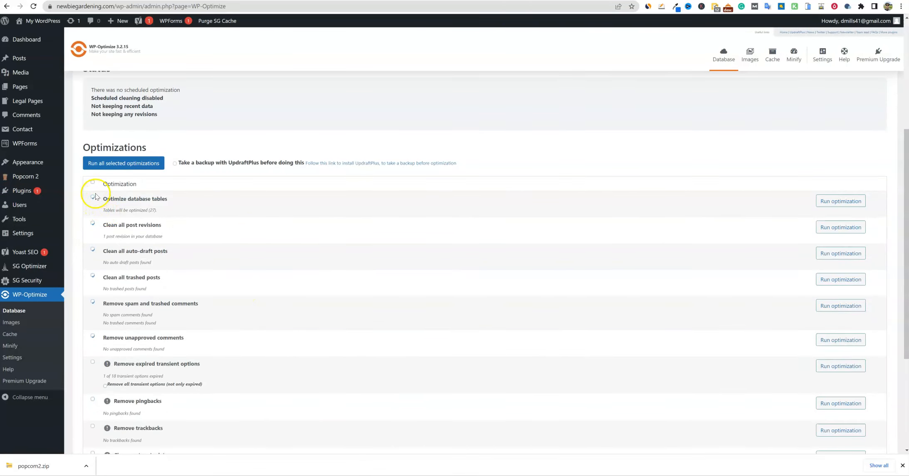
scroll(252, 335, "down", 5)
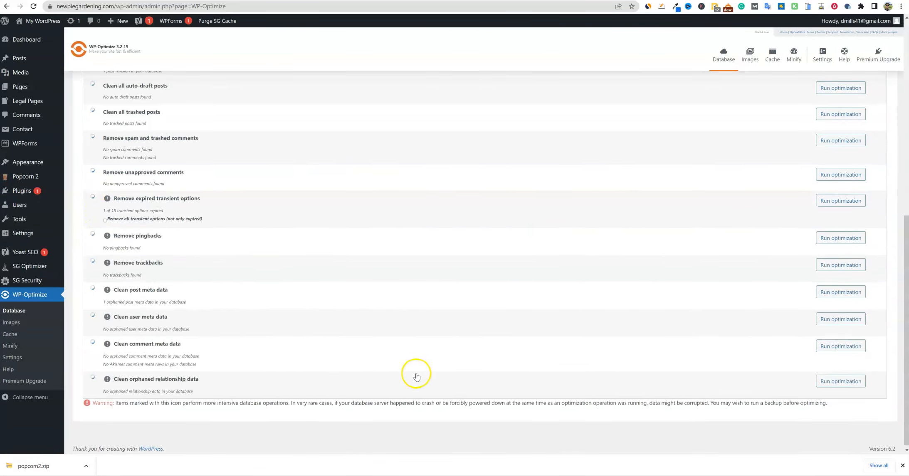
scroll(415, 371, "up", 8)
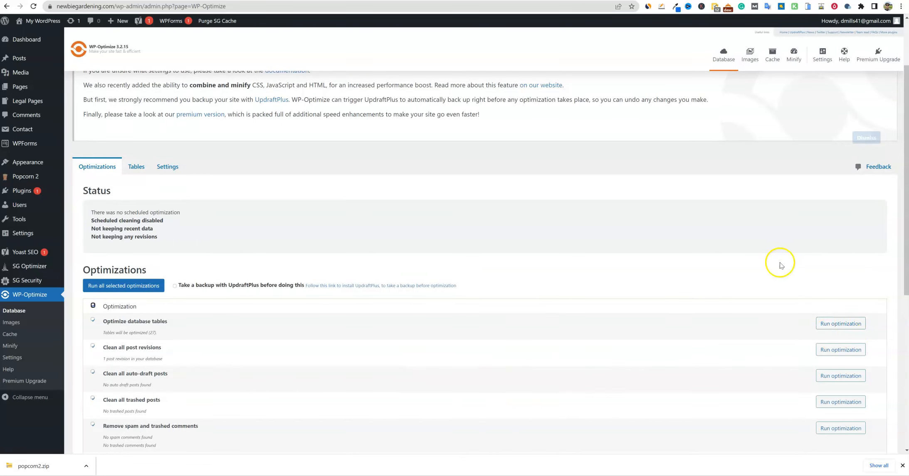
scroll(212, 266, "up", 2)
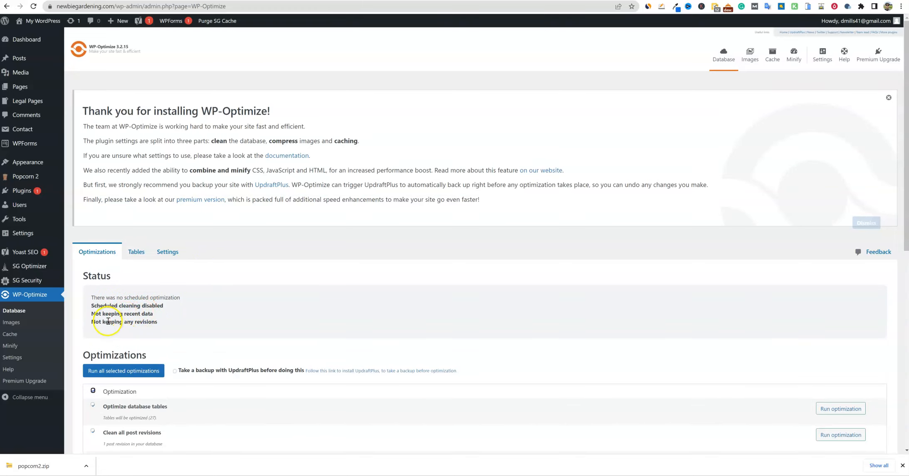
left_click(136, 252)
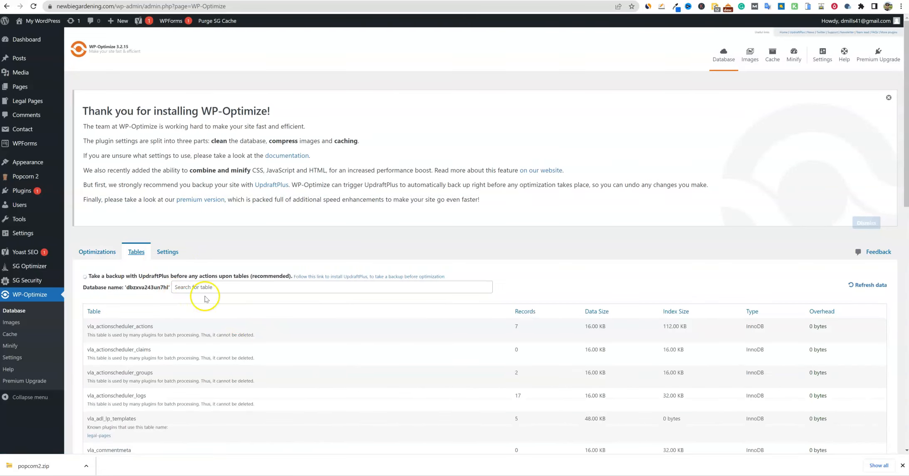
left_click(167, 252)
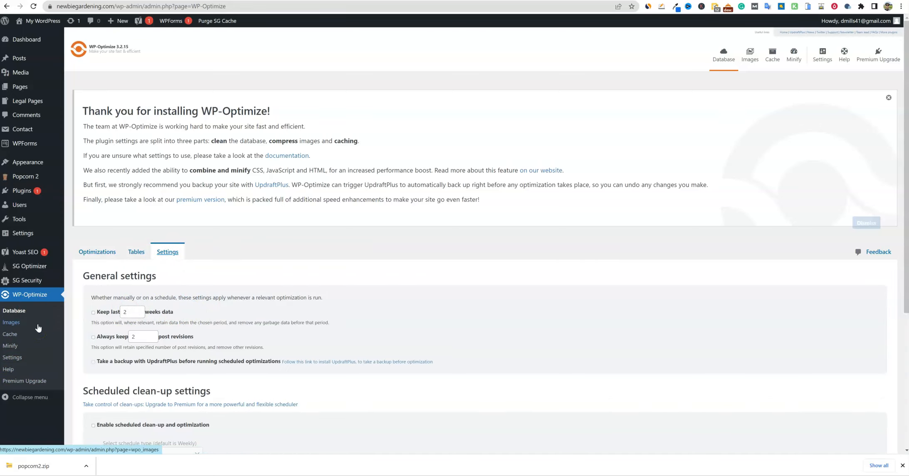
scroll(183, 334, "down", 5)
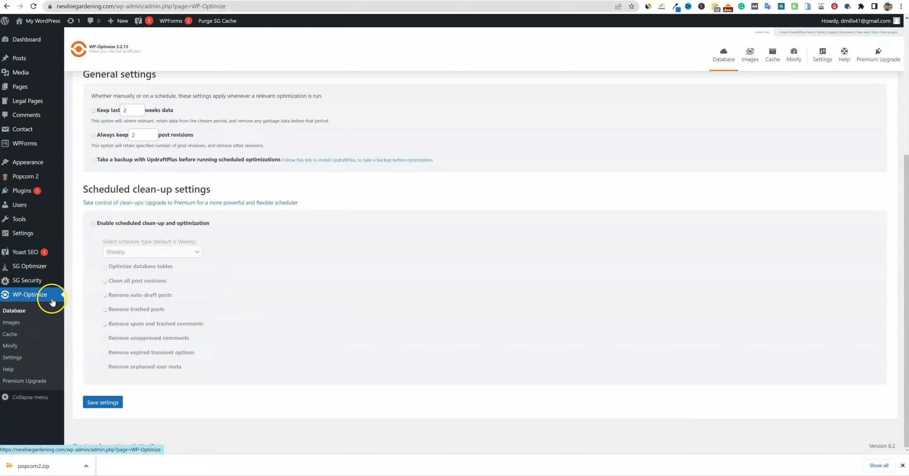
Step: Examine WP-Optimize's image settings, including the compression options, WebP conversion and uncompressed images
left_click(11, 323)
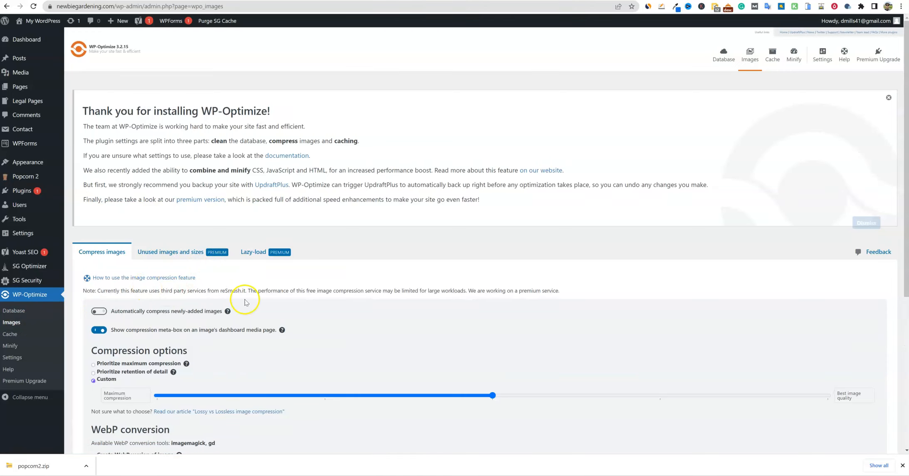
scroll(245, 302, "down", 5)
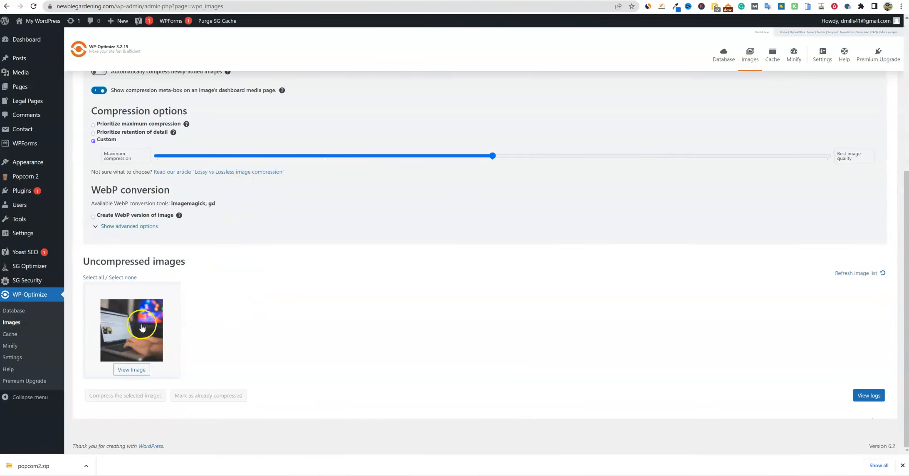
scroll(252, 288, "up", 5)
scroll(197, 304, "down", 2)
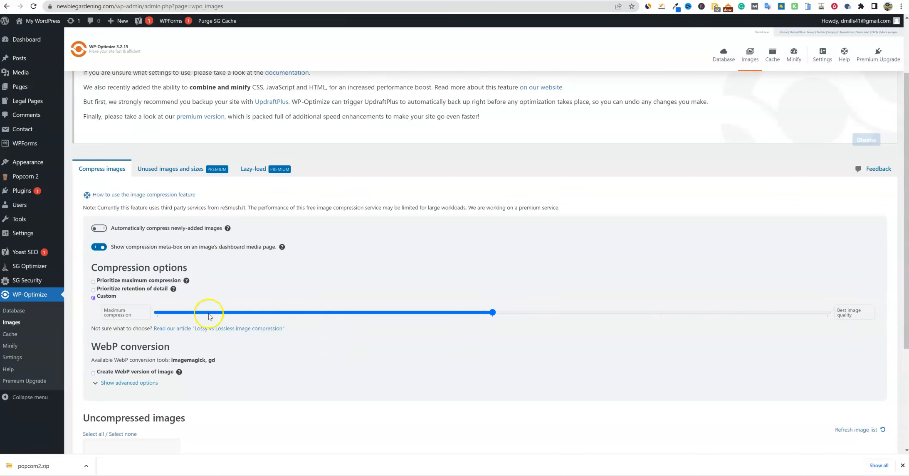
scroll(203, 365, "down", 3)
scroll(162, 386, "up", 5)
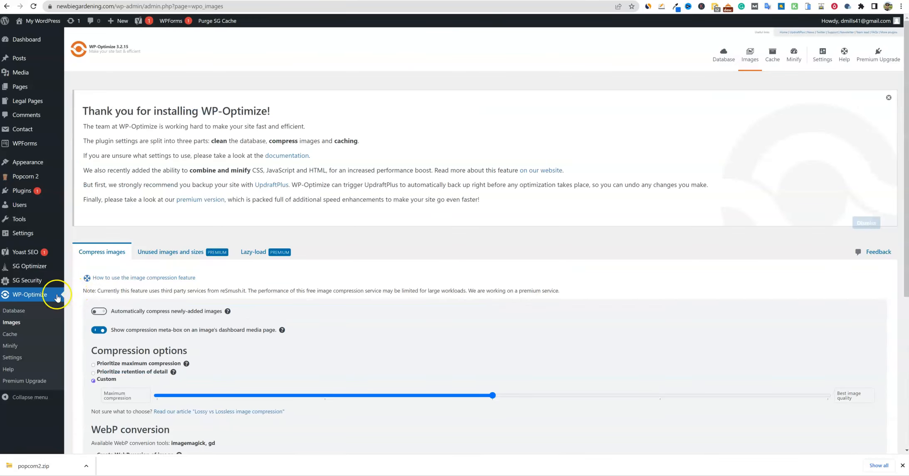
mouse_move(42, 264)
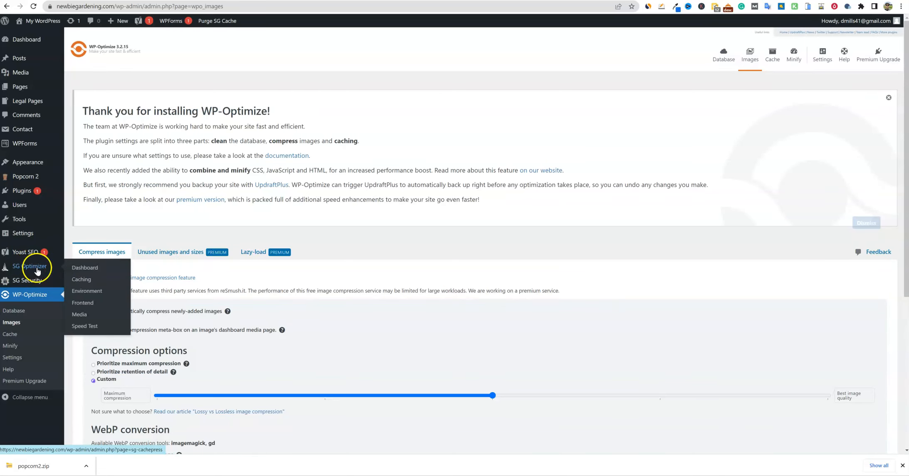
Step: Open Yoast SEO's first-time configuration, set the website and organization names to Newbie Gardening, and save the site representation
mouse_move(24, 253)
left_click(82, 256)
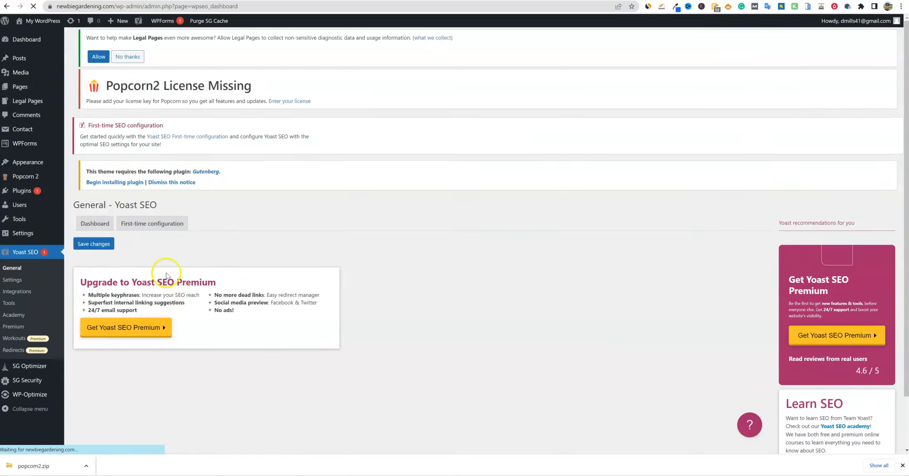
scroll(211, 308, "down", 3)
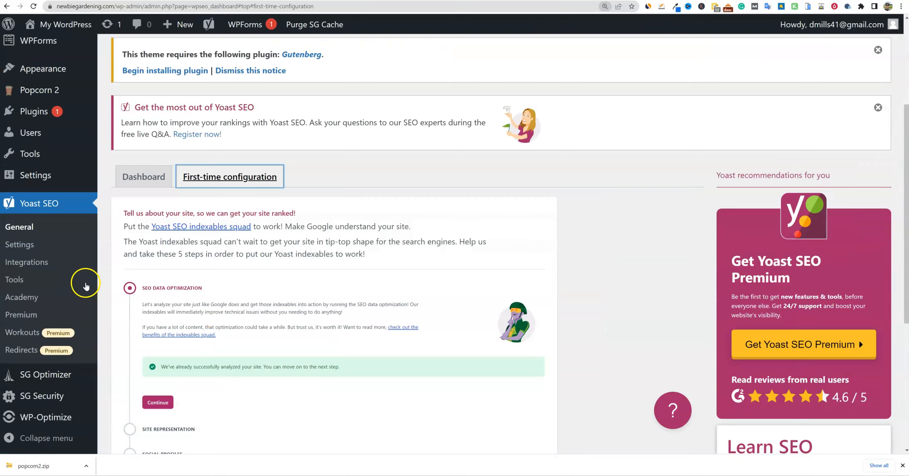
scroll(305, 289, "down", 3)
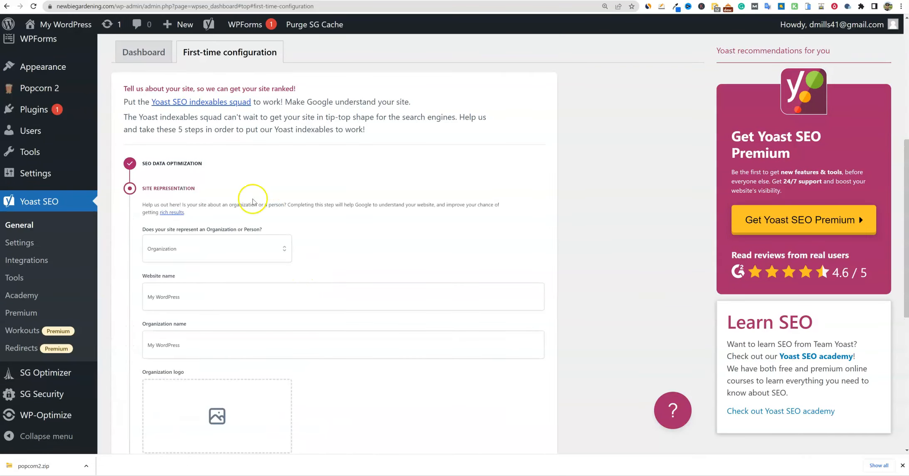
scroll(245, 198, "down", 1)
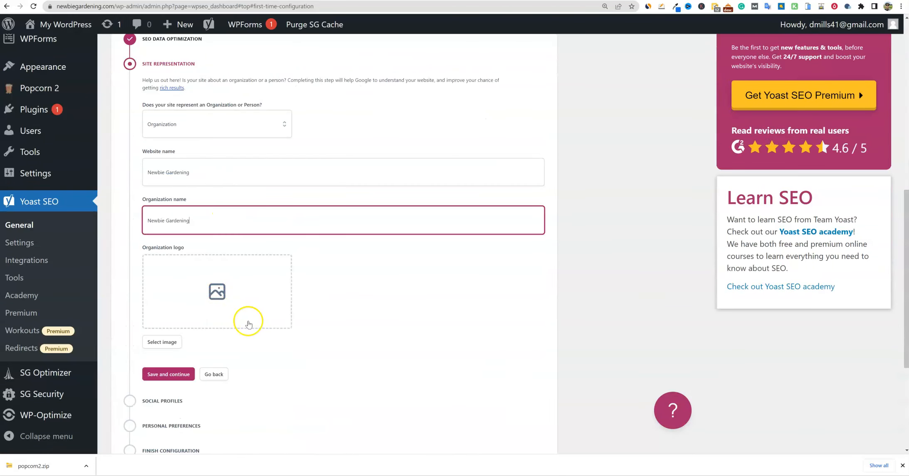
scroll(248, 325, "down", 1)
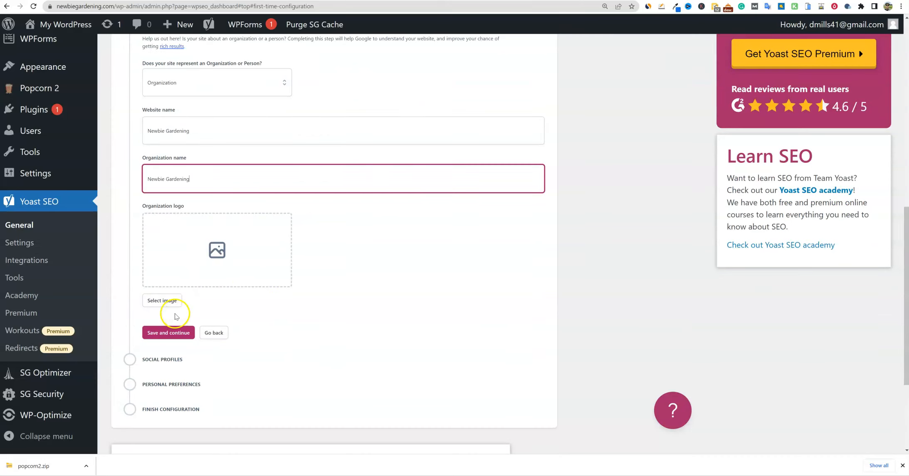
left_click(168, 333)
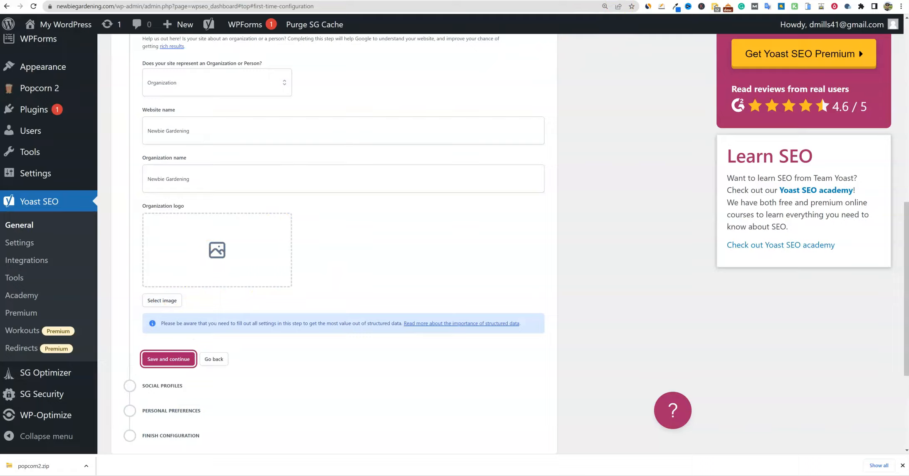
Step: Switch to Canva in a new browser tab, start a blank logo design and search its templates for "garden"
key("ctrl+t")
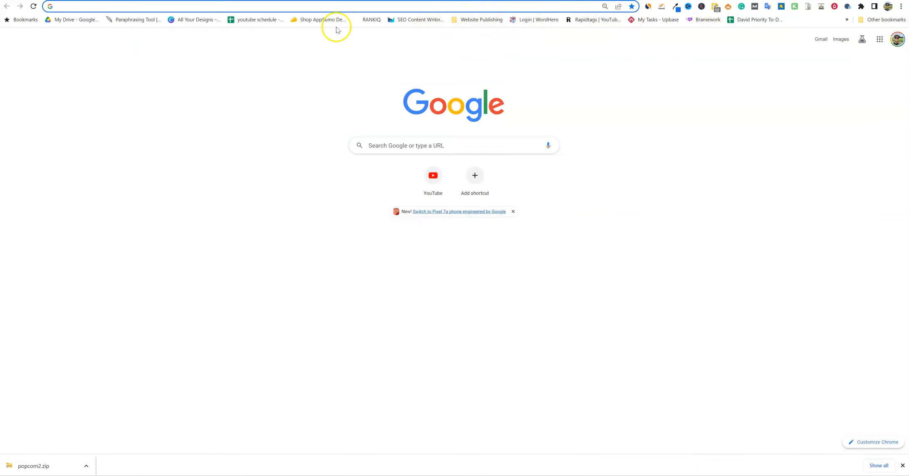
left_click(198, 20)
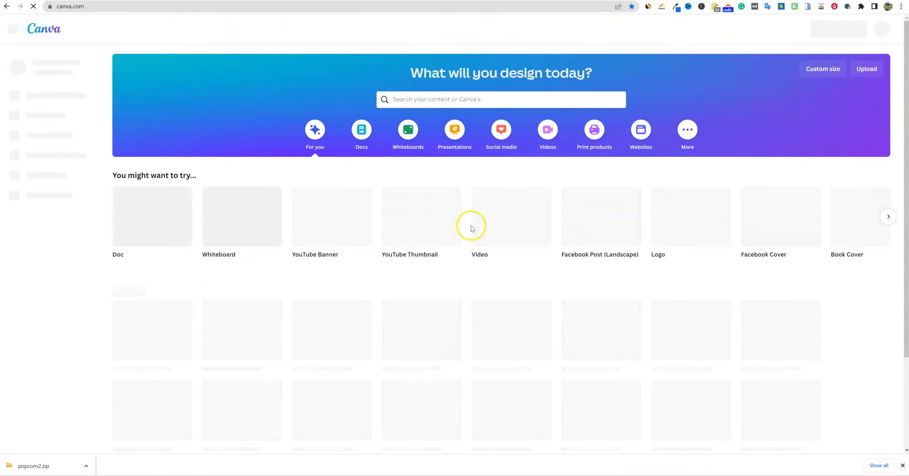
left_click(845, 29)
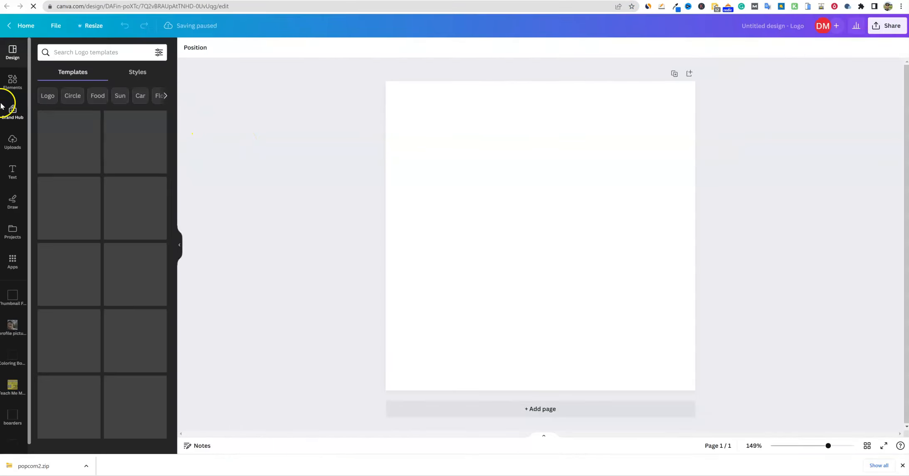
type("garden")
key("Return")
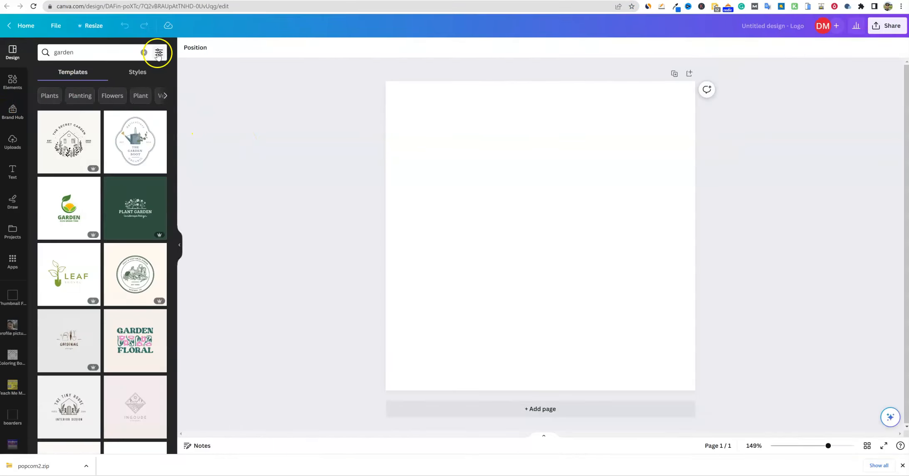
Step: Apply the Orange and Green Leaf Elegant Eco Healthy Food Branding Logo template and change its main text to Newbie Gardening
left_click(158, 53)
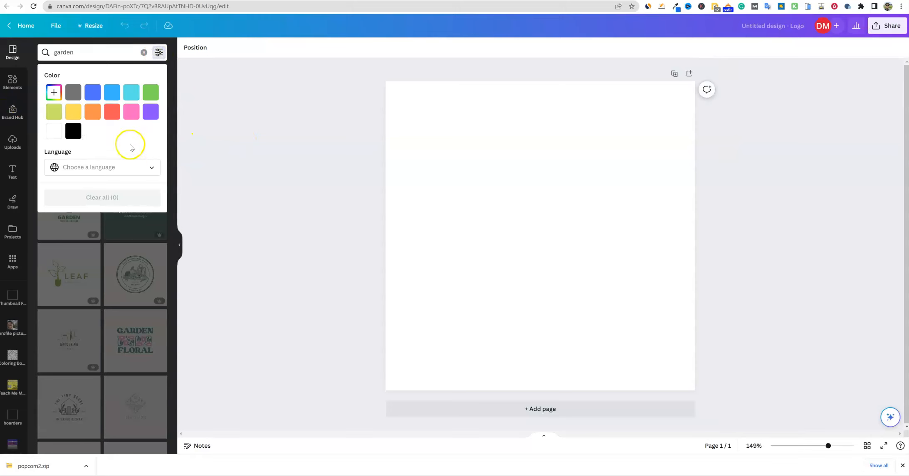
left_click(158, 52)
scroll(139, 225, "down", 5)
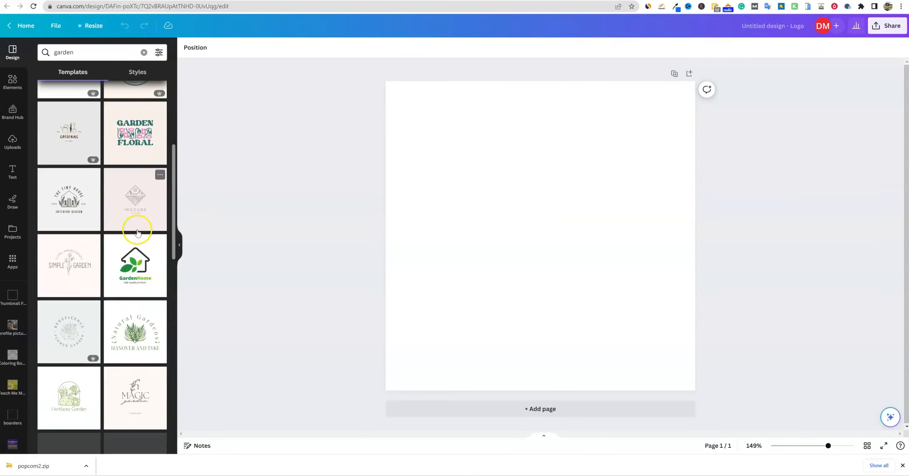
scroll(137, 232, "down", 5)
left_click(137, 250)
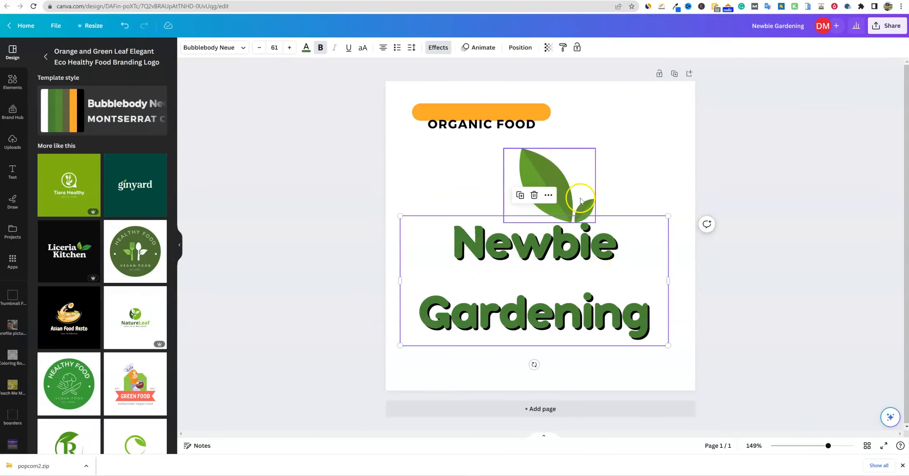
Step: Nudge the Newbie Gardening text into place beneath the leaf and tighten its line spacing
left_click(601, 162)
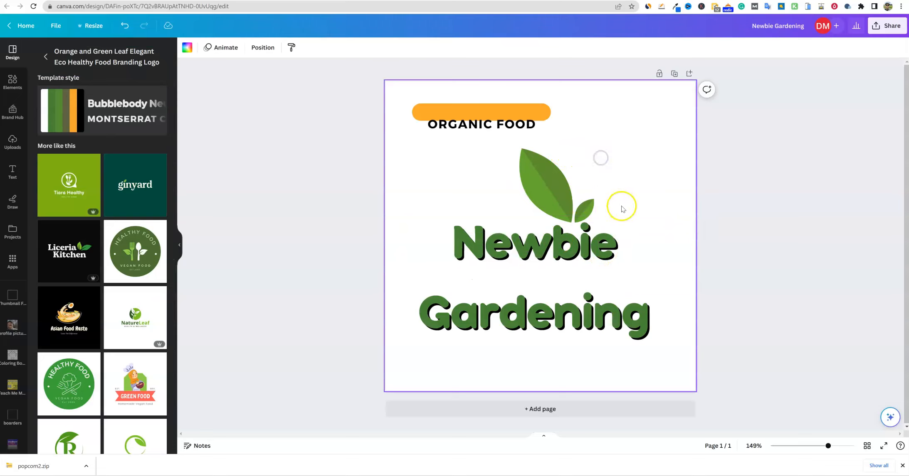
left_click(551, 289)
left_click(523, 189)
left_click(526, 249)
left_click_drag(527, 249, 531, 245)
left_click(564, 356)
left_click(557, 308)
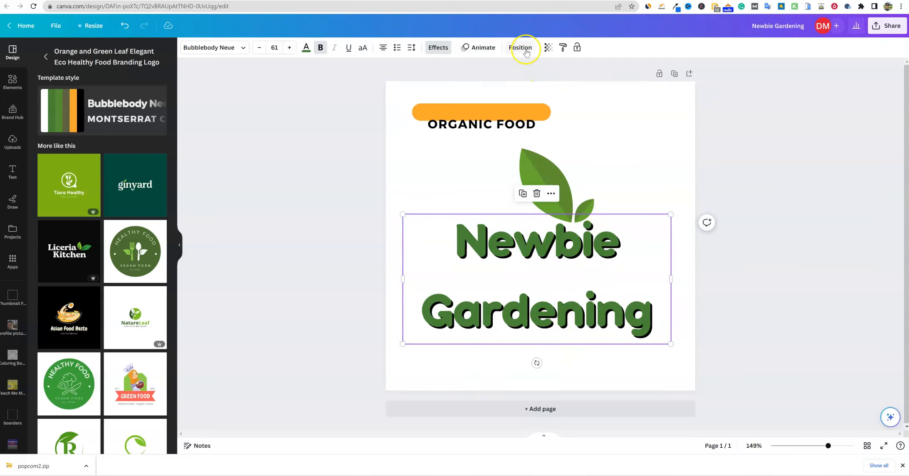
left_click(411, 47)
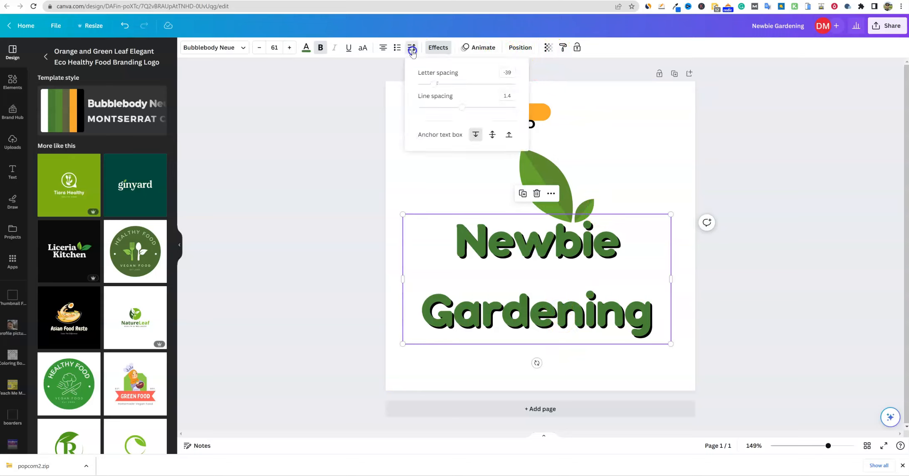
Step: Move the orange bar below the Newbie Gardening text and widen it to about the text's width
left_click_drag(460, 112, 446, 263)
left_click_drag(550, 263, 661, 264)
left_click_drag(552, 267, 548, 355)
Step: Add a rounded square shape to the logo and fill it with the orange document color
left_click(14, 81)
left_click(78, 171)
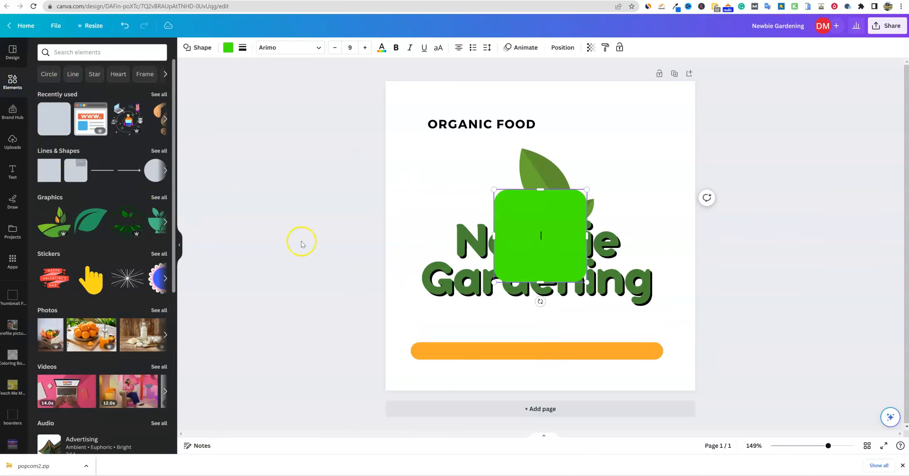
left_click(227, 48)
left_click(69, 120)
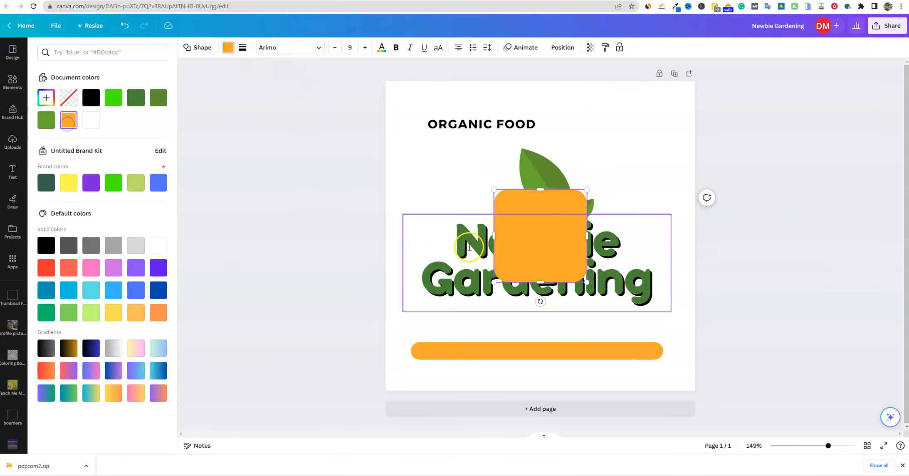
Step: Move the orange square over the start of the word Gardening and send it to the back
left_click_drag(549, 248, 466, 314)
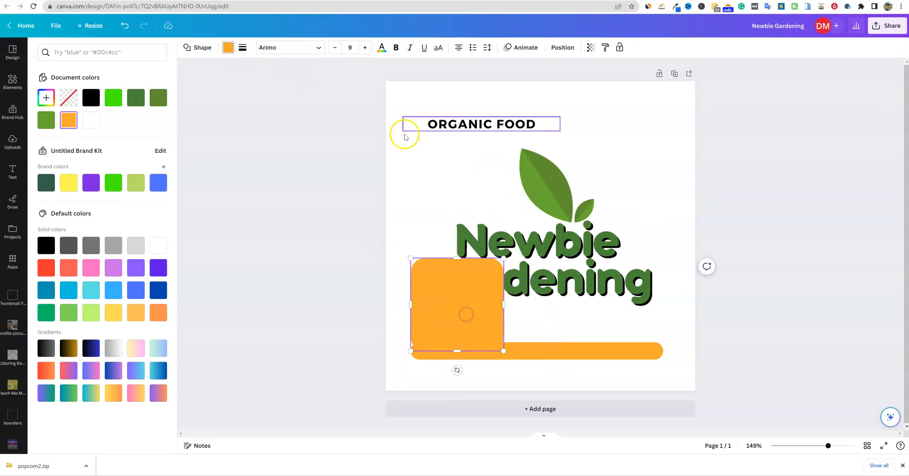
left_click(566, 50)
left_click(128, 86)
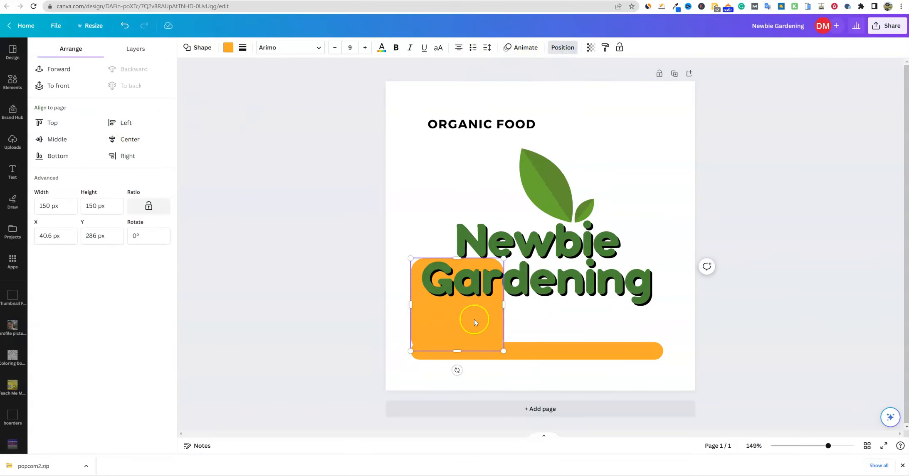
Step: Widen the orange rounded shape to the bar's width and shorten it to fit behind the word Gardening
left_click_drag(502, 306, 661, 301)
left_click_drag(536, 350, 540, 309)
left_click(540, 308)
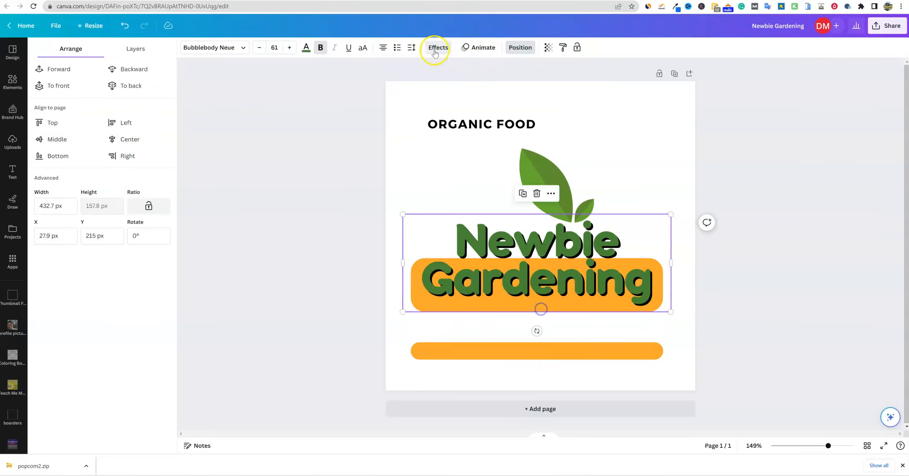
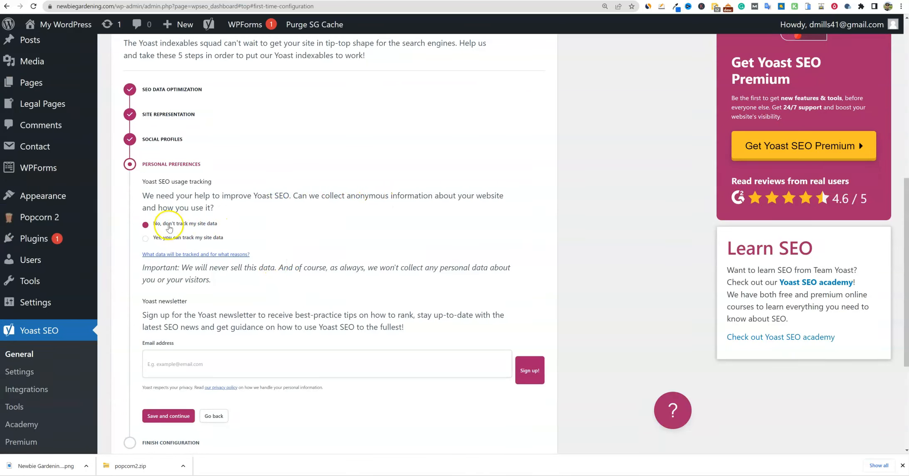
Step: Back in WordPress, save Yoast's personal preferences with site data tracking declined and go to the SEO dashboard
scroll(183, 366, "down", 2)
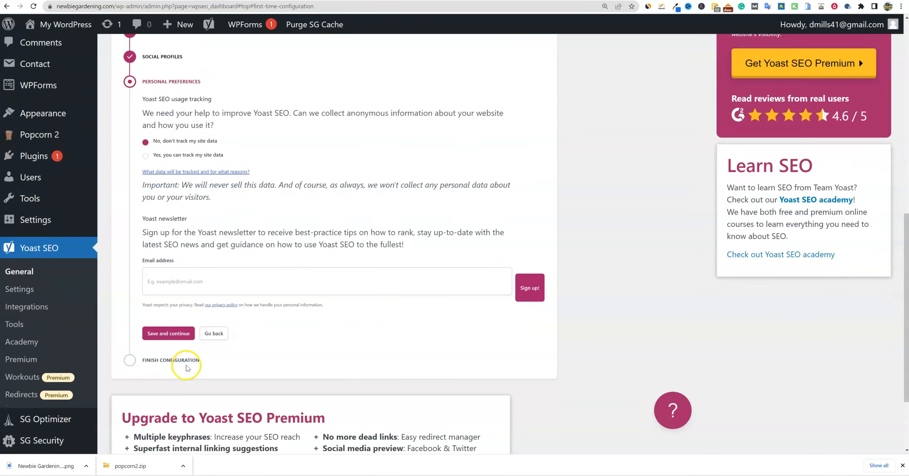
left_click(168, 333)
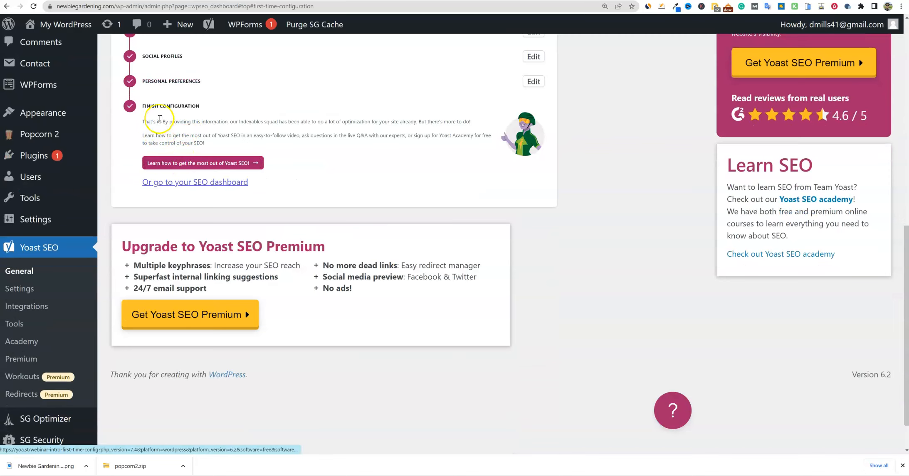
left_click_drag(148, 122, 368, 155)
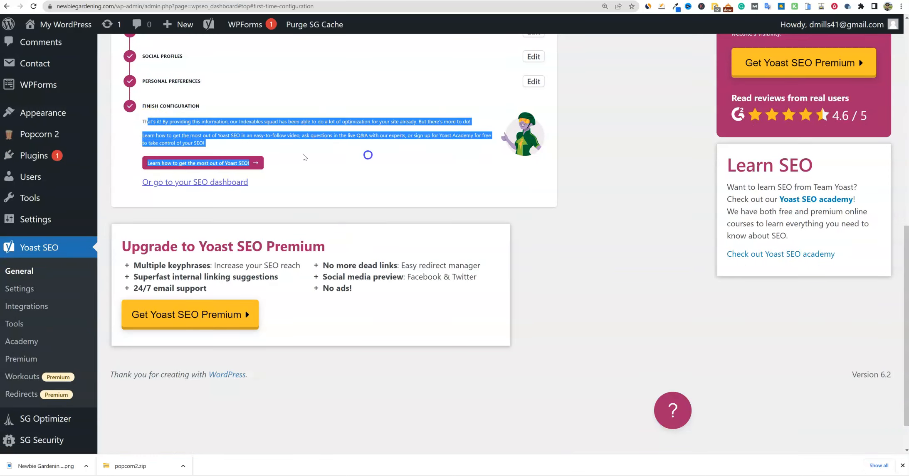
left_click(203, 182)
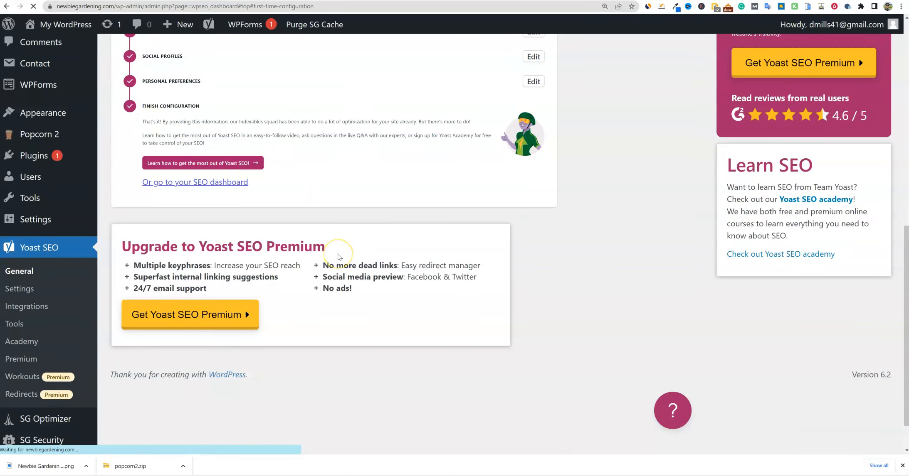
Step: Examine the Yoast SEO dashboard's problems and notifications and the completed steps of its first-time configuration
scroll(291, 246, "down", 4)
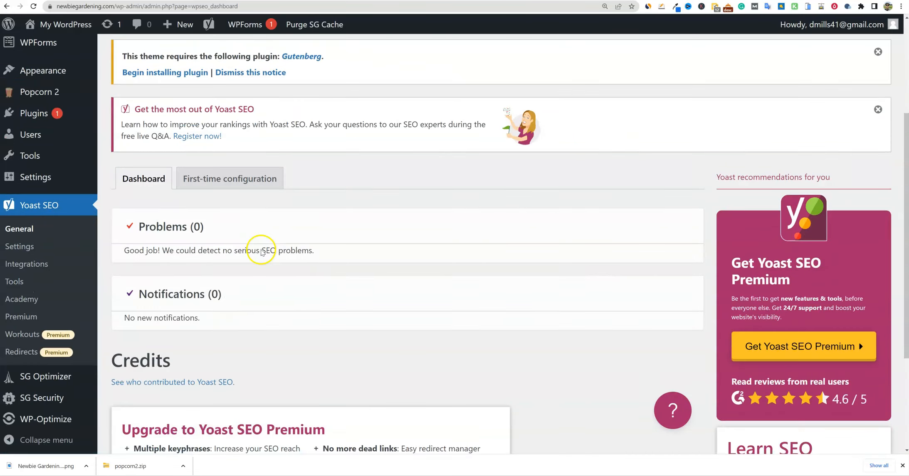
left_click(249, 179)
scroll(278, 315, "down", 5)
scroll(266, 312, "up", 7)
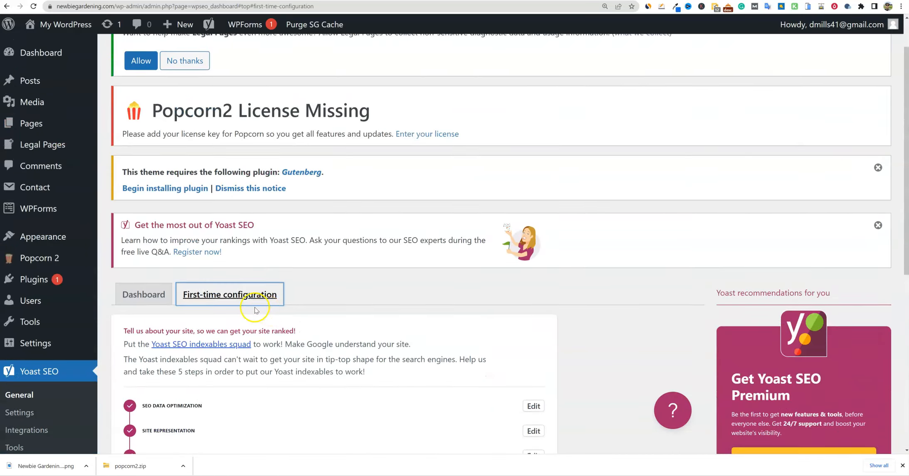
scroll(255, 310, "up", 2)
left_click(170, 326)
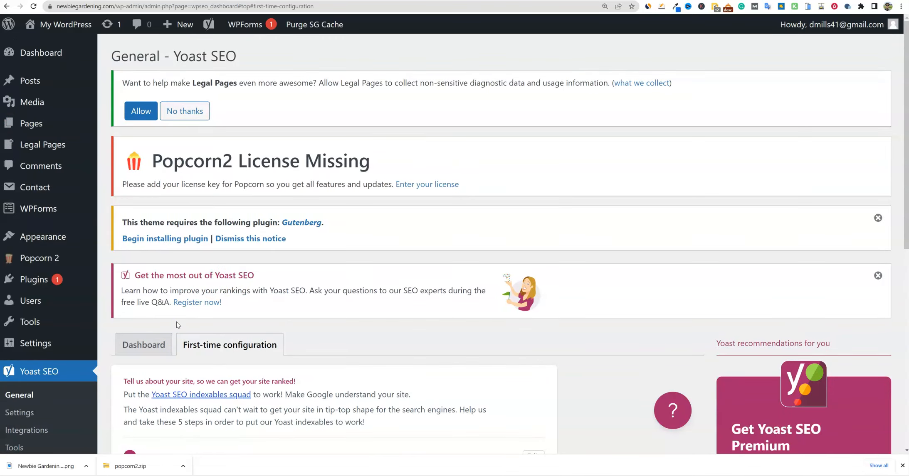
scroll(177, 322, "down", 8)
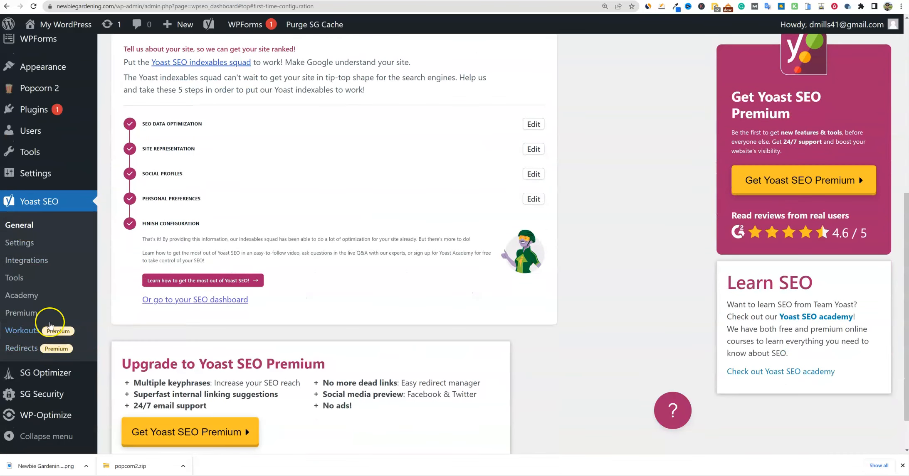
scroll(32, 306, "down", 2)
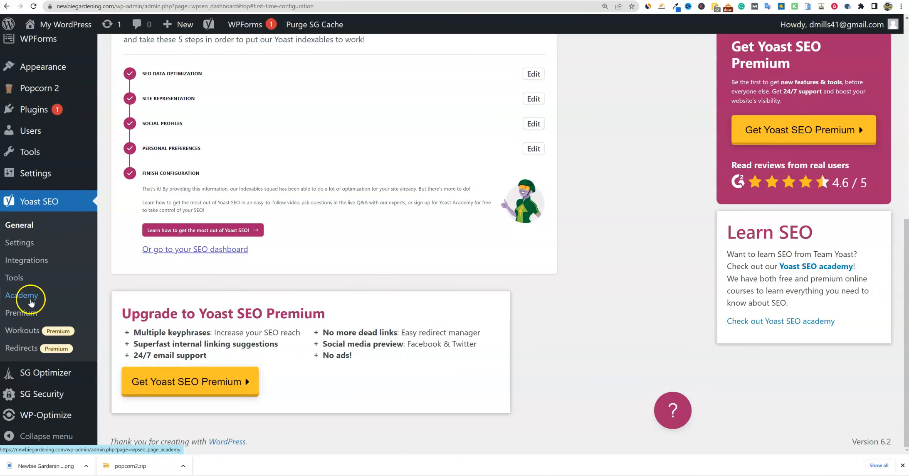
scroll(37, 299, "up", 9)
mouse_move(47, 300)
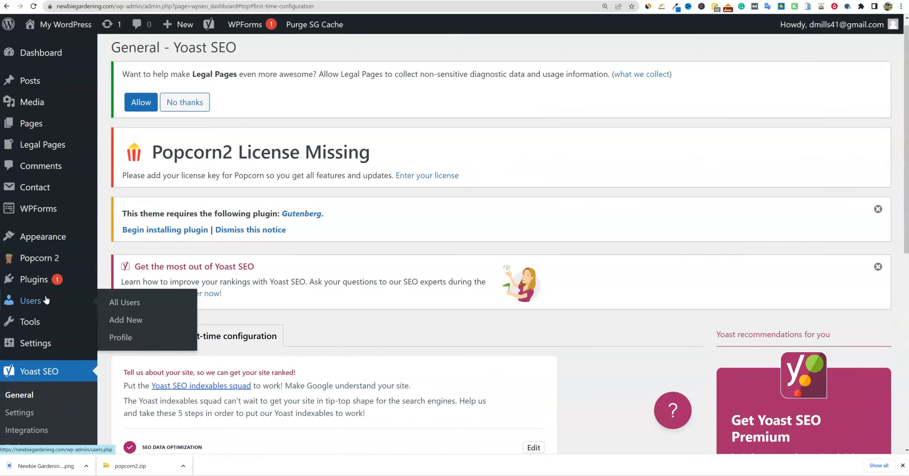
mouse_move(54, 206)
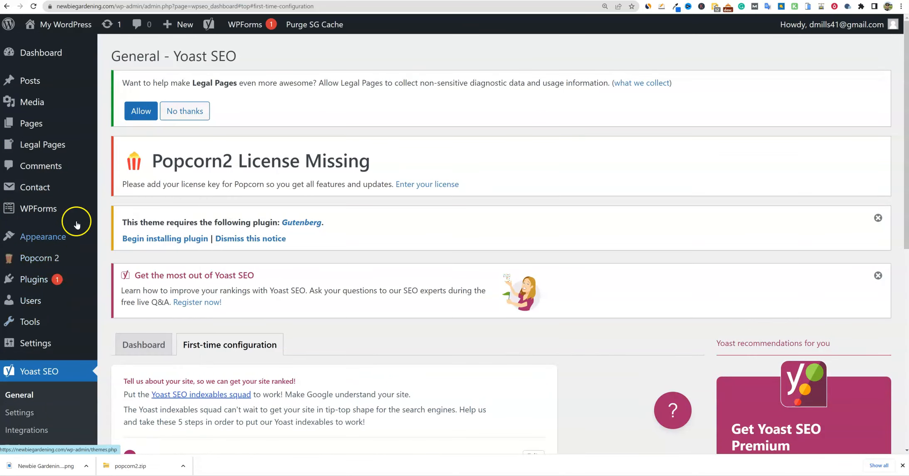
mouse_move(80, 147)
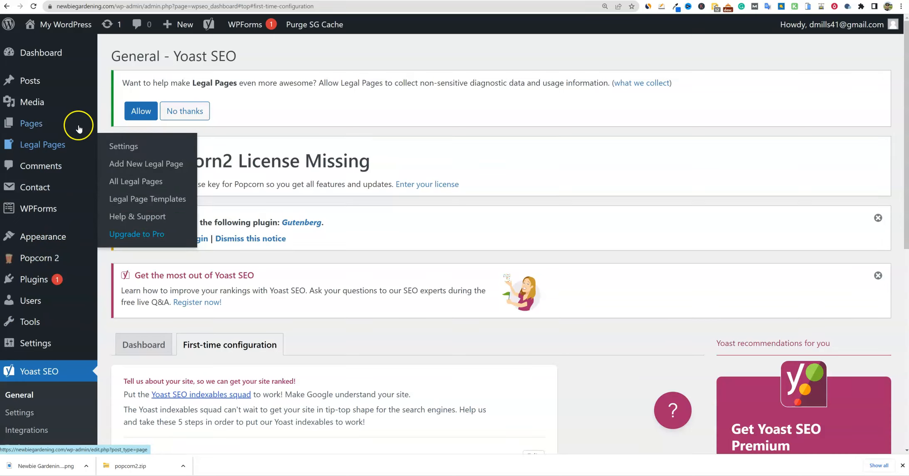
mouse_move(32, 87)
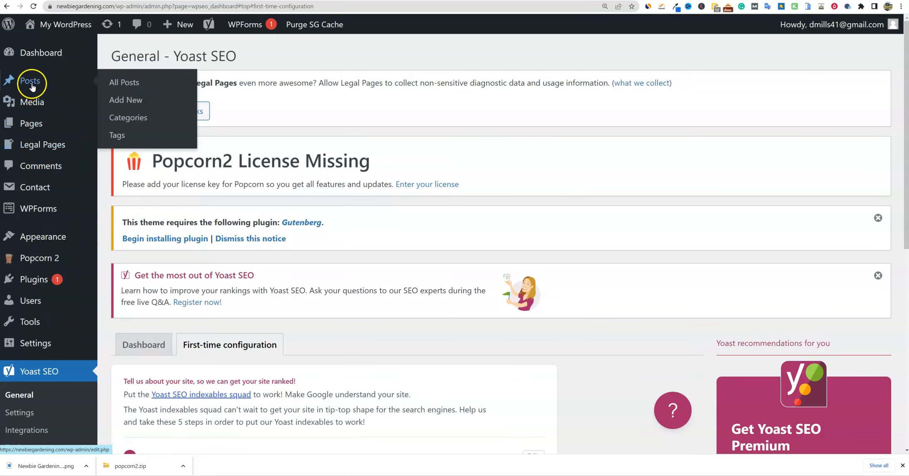
Step: Open the blog's post categories page and look through the sheets of the Excel gardening research workbook for the planned categories
left_click(141, 119)
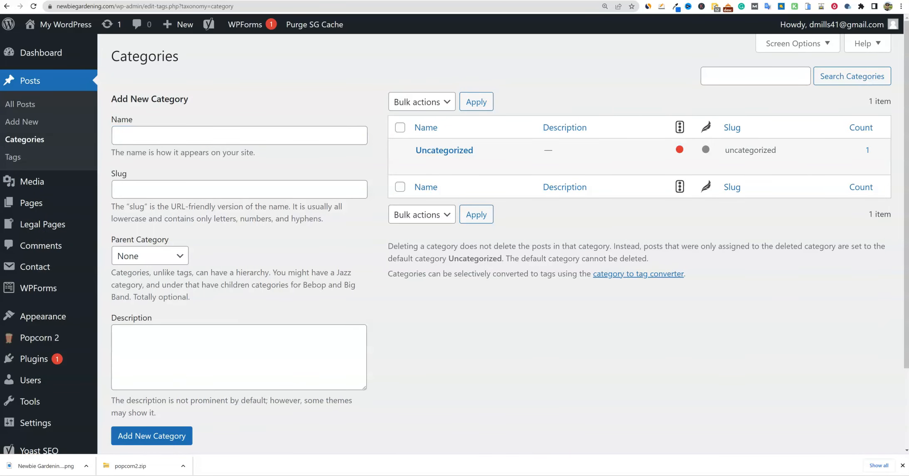
left_click_drag(906, 46, 528, 42)
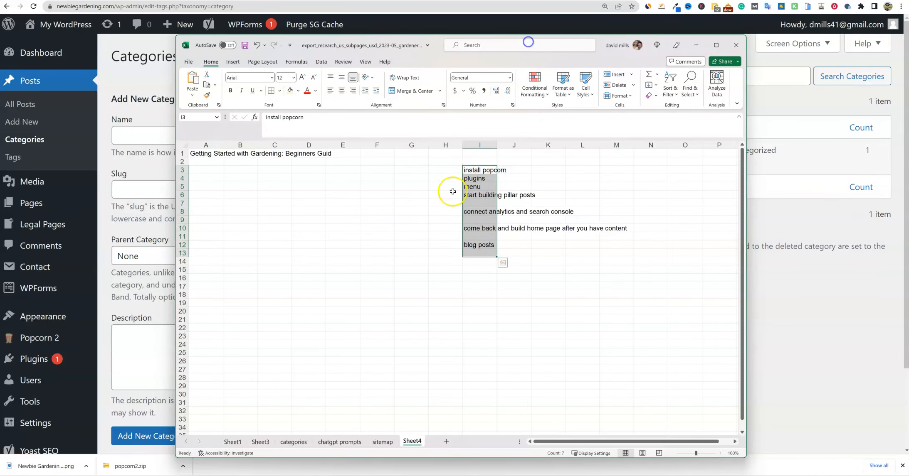
left_click(234, 443)
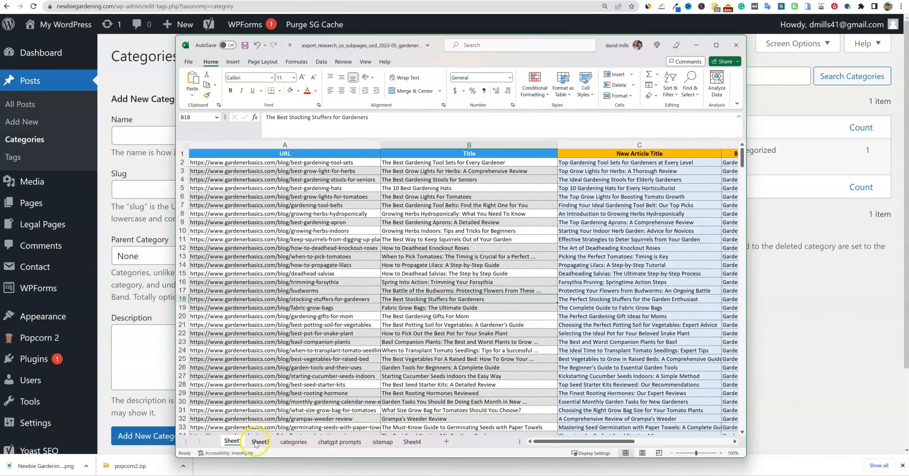
left_click(258, 442)
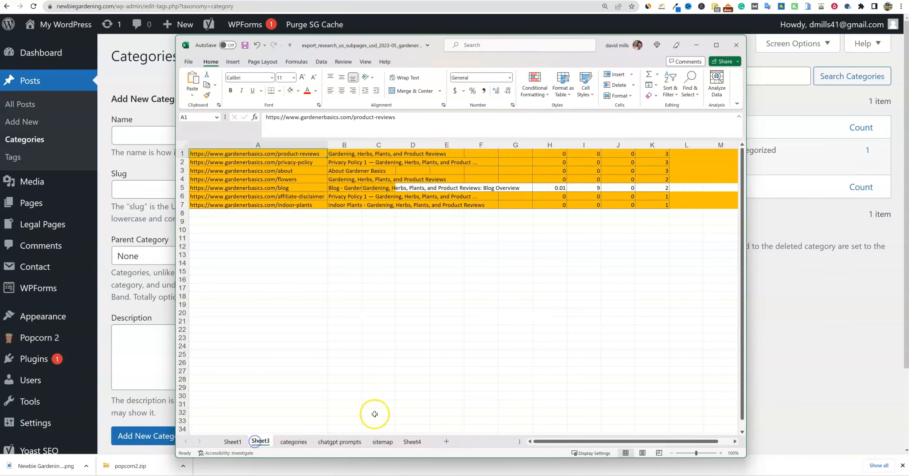
left_click(294, 443)
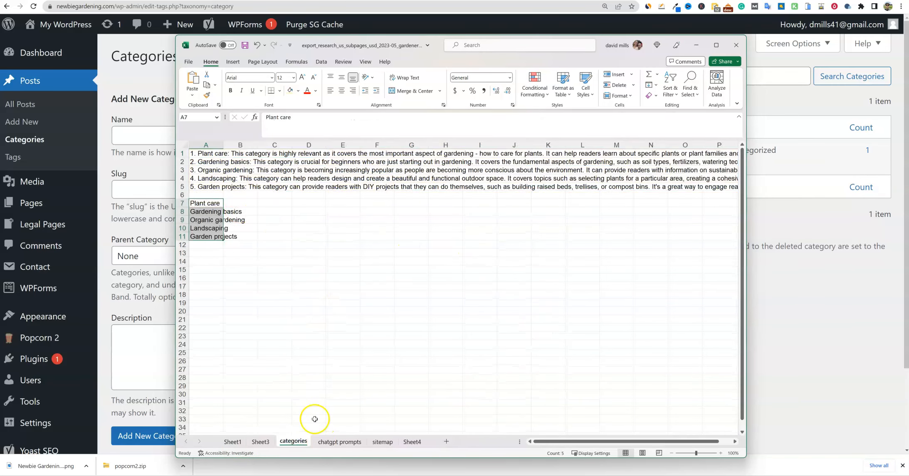
left_click(340, 444)
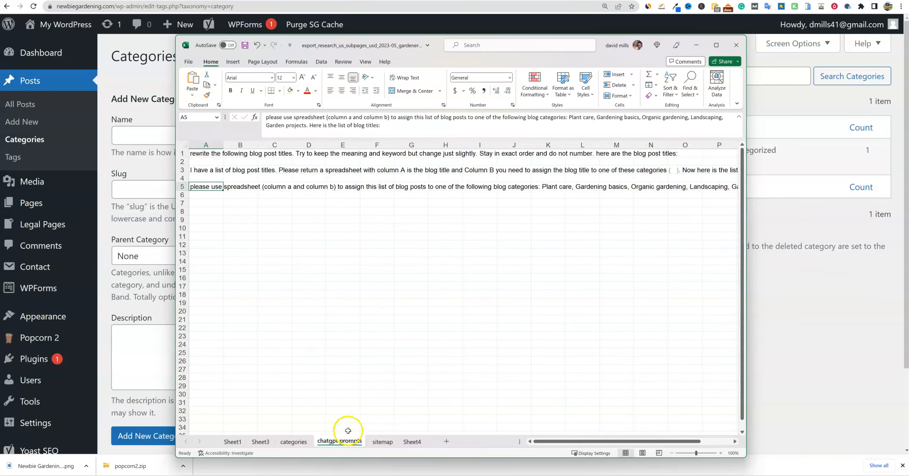
left_click(382, 443)
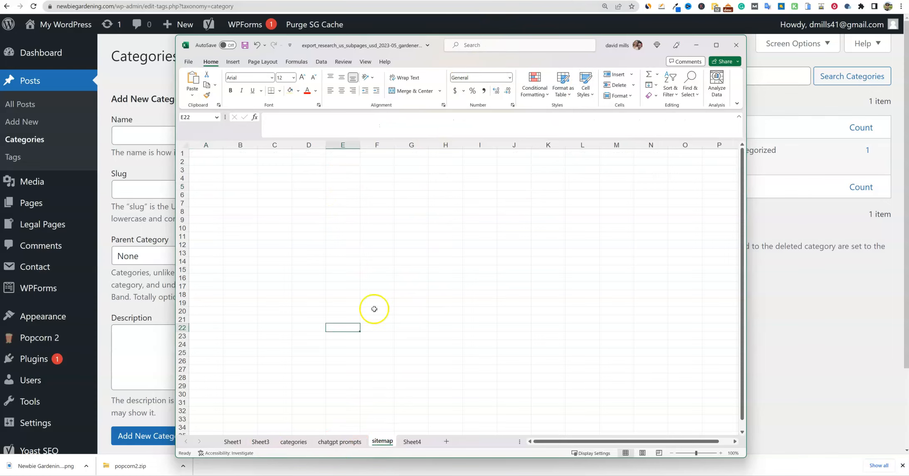
left_click(265, 443)
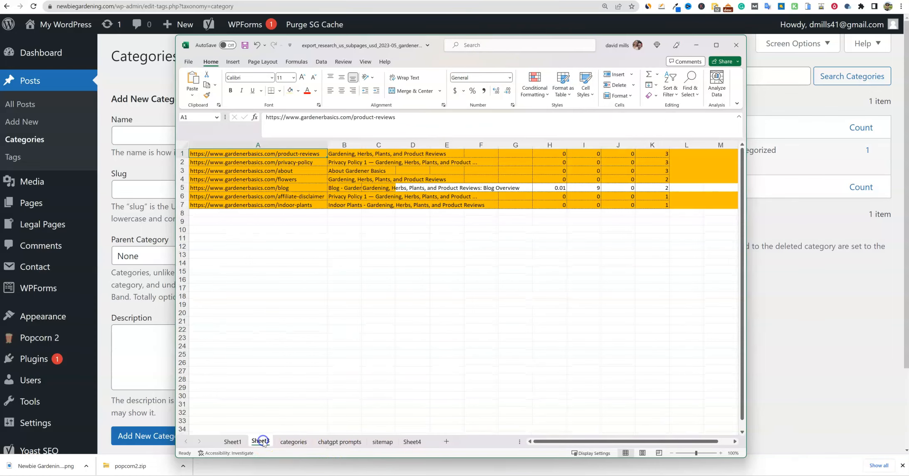
Step: Review the list of category names on the workbook's categories sheet and return to the WordPress categories page
left_click(297, 443)
left_click(271, 259)
left_click(208, 202)
left_click_drag(208, 202, 220, 238)
left_click(309, 220)
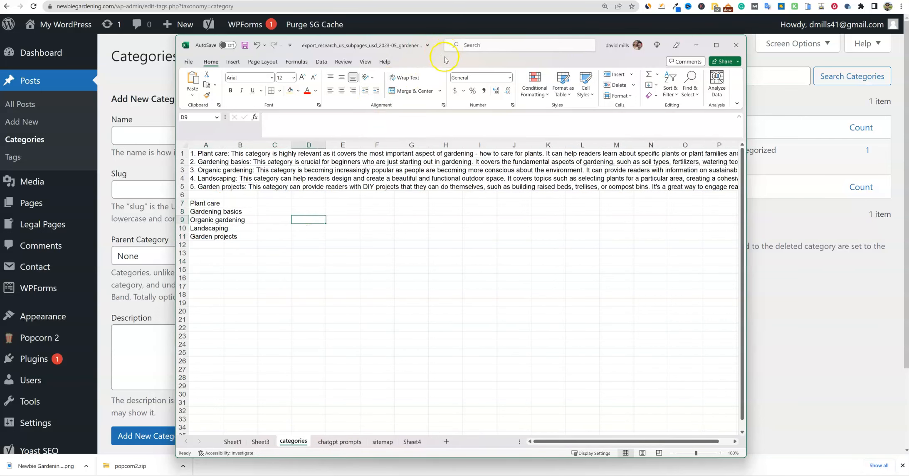
left_click_drag(472, 60, 908, 63)
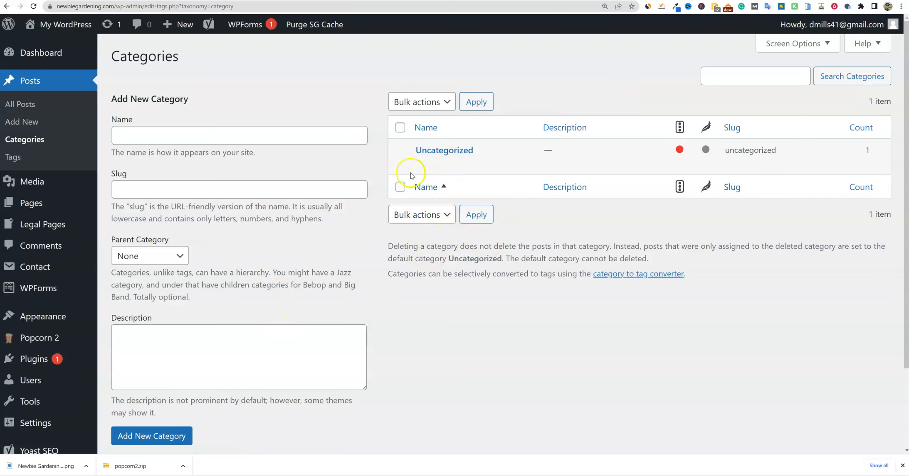
Step: Add the post categories Plant Care and Gardening Basics
left_click(178, 140)
type("Plant Care")
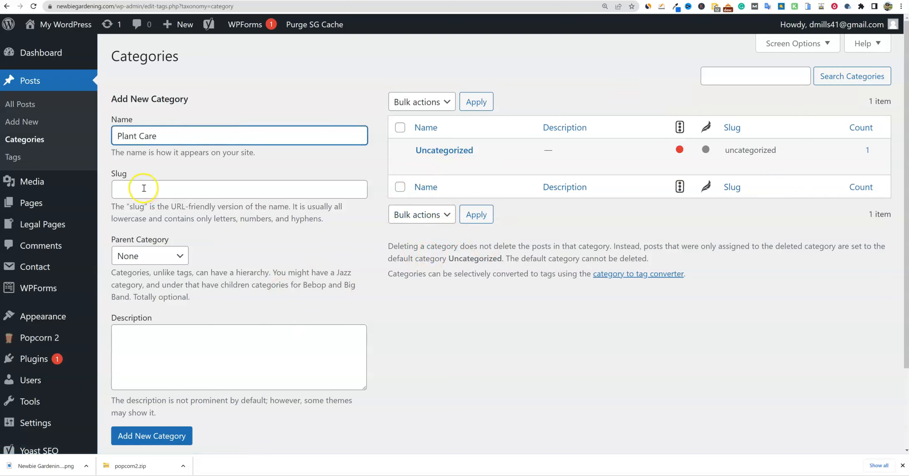
left_click(167, 435)
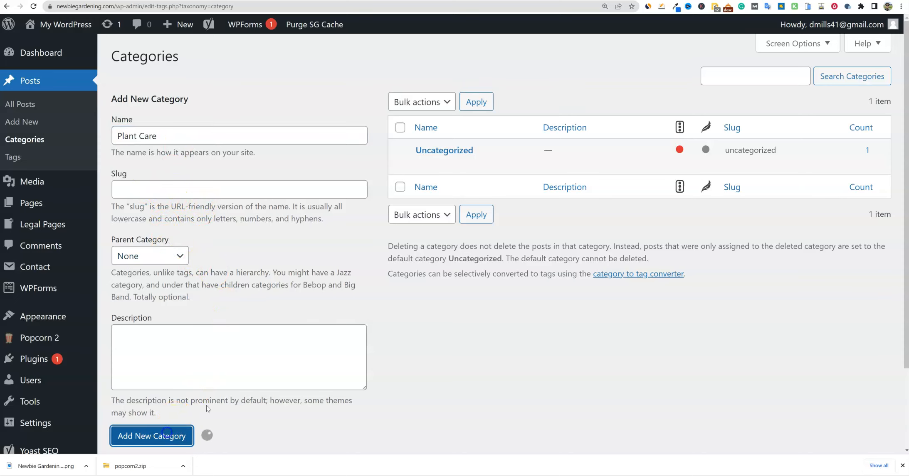
left_click(160, 171)
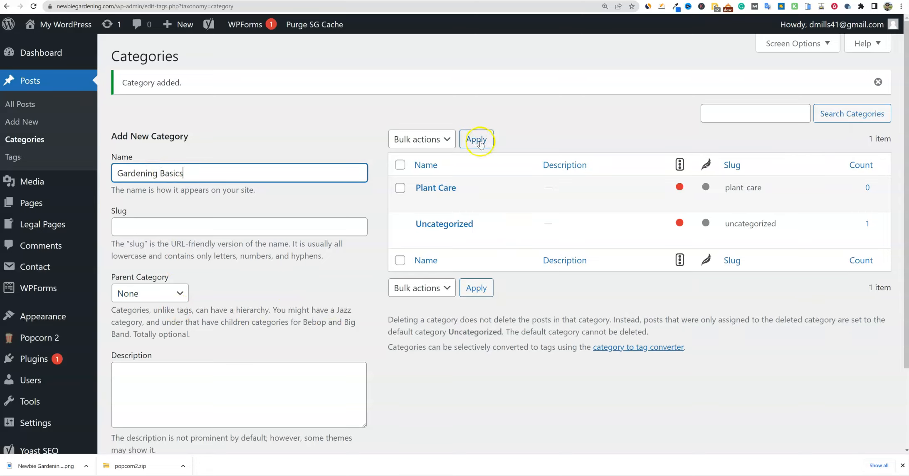
scroll(331, 193, "down", 3)
left_click(158, 374)
scroll(471, 286, "up", 3)
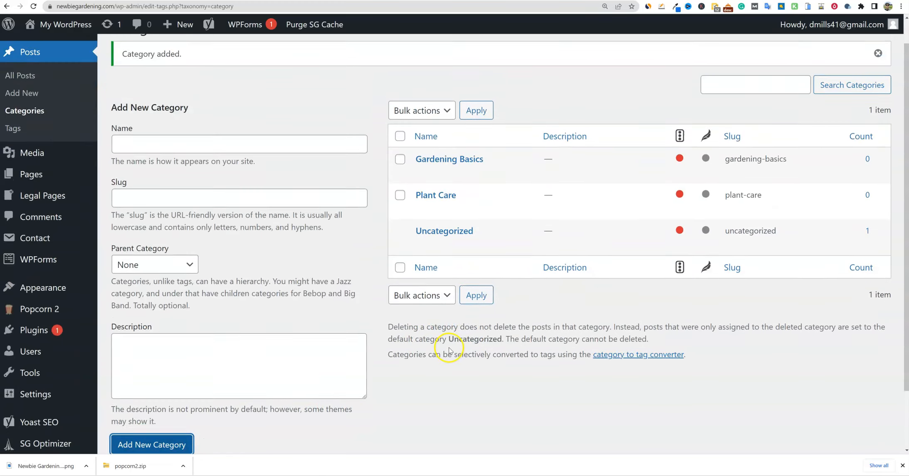
Step: Add the post categories Organic Gardening, Landscaping and Gardening Projects
key("ctrl+minus")
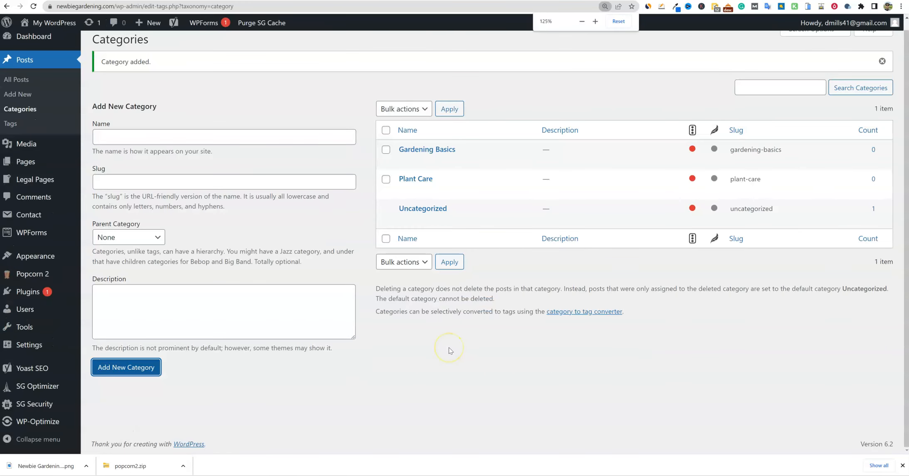
left_click(150, 142)
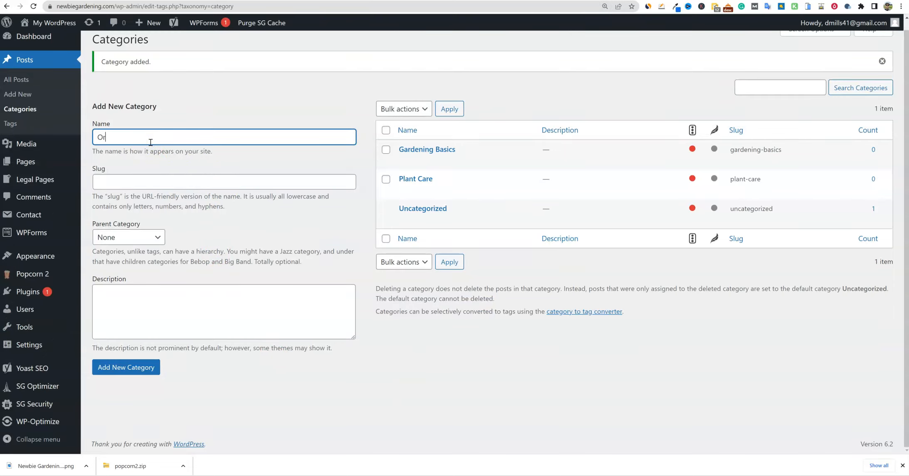
type("Organic Gardening")
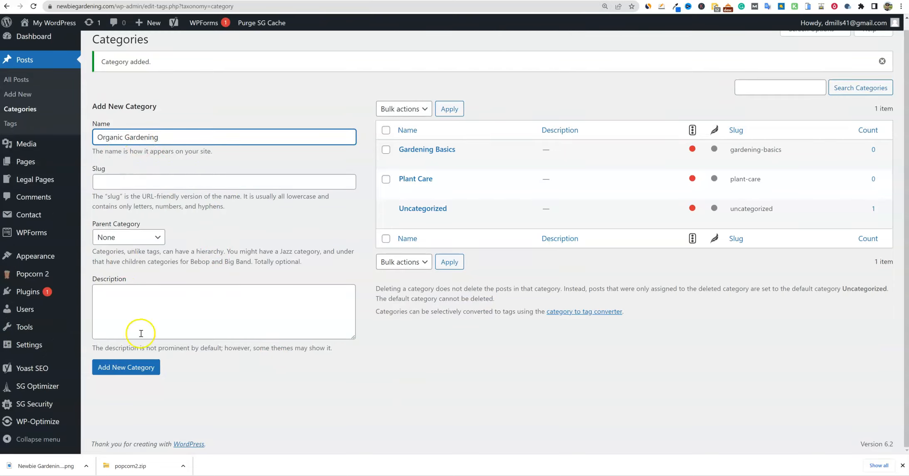
left_click(138, 367)
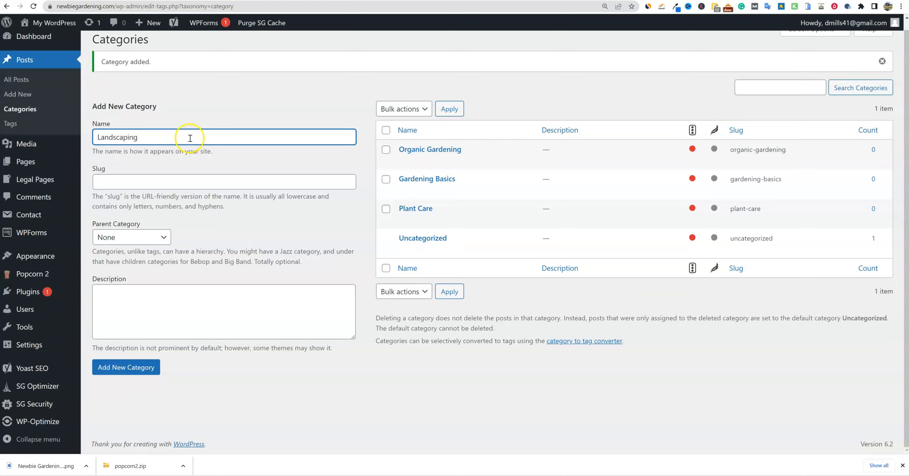
left_click(136, 368)
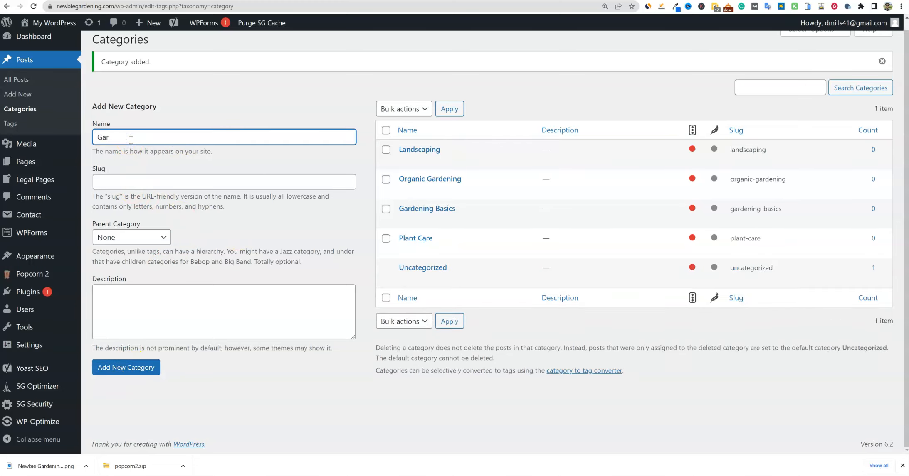
left_click(130, 368)
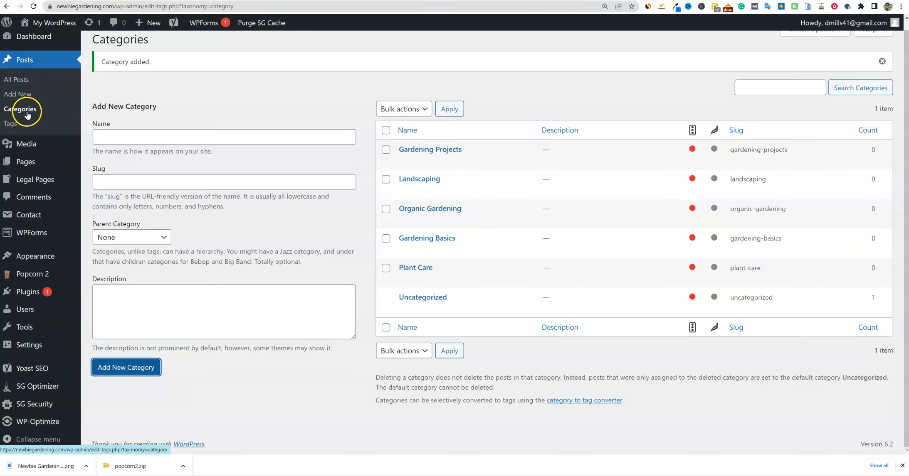
mouse_move(29, 259)
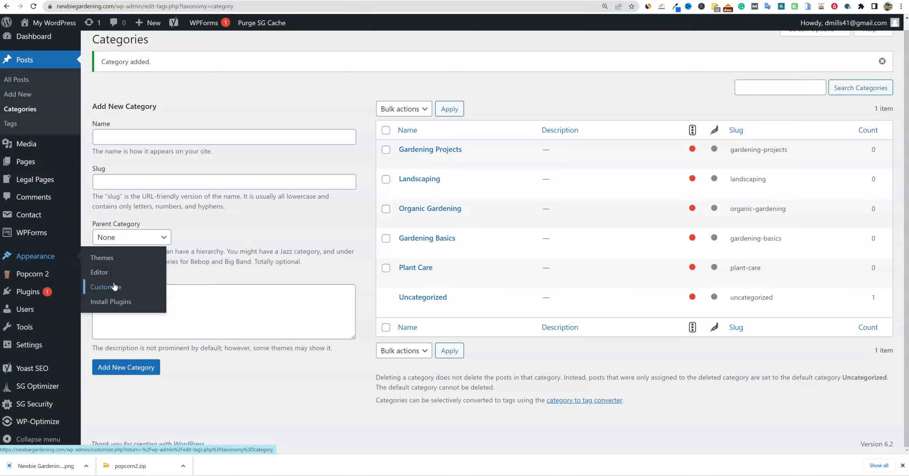
left_click(115, 287)
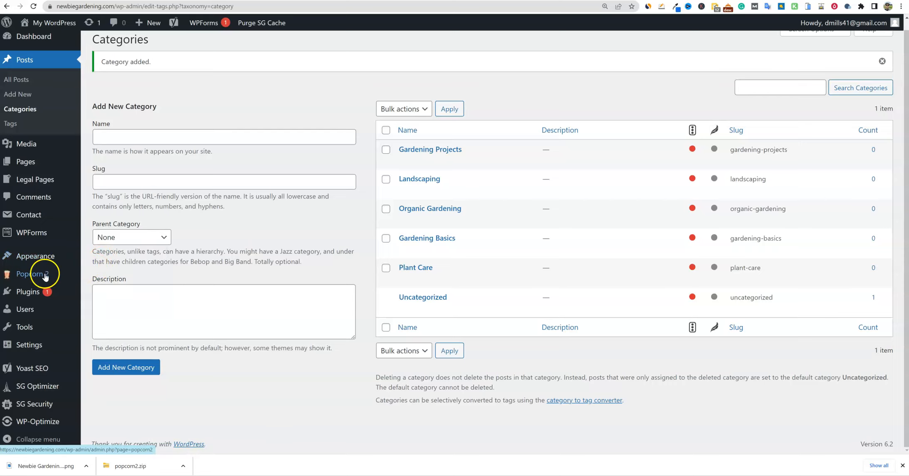
mouse_move(60, 332)
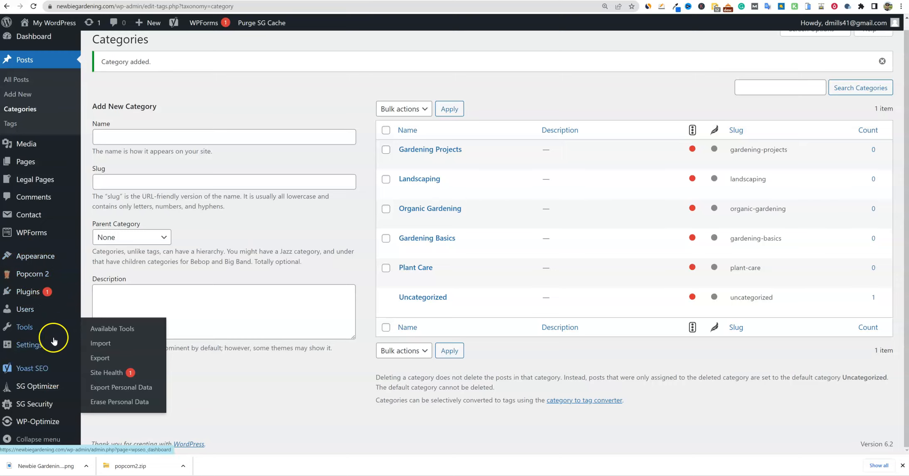
Step: Open the general site settings and set the site title to Newbie Gardening
mouse_move(41, 345)
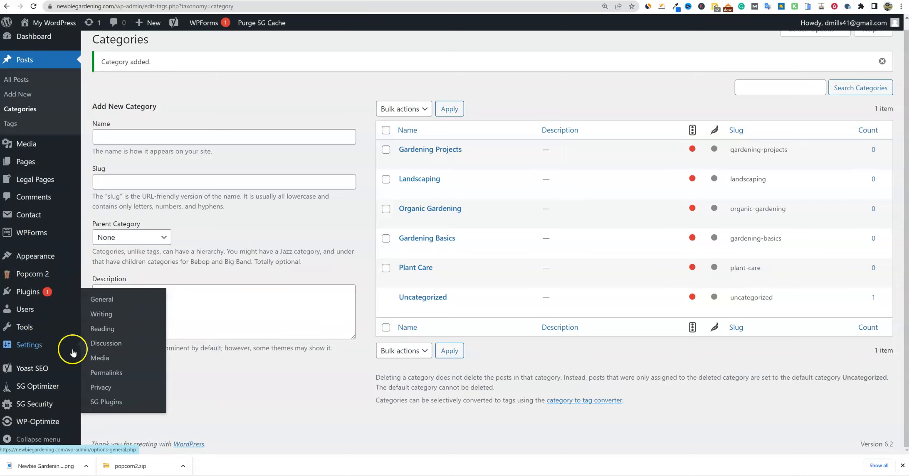
left_click(106, 300)
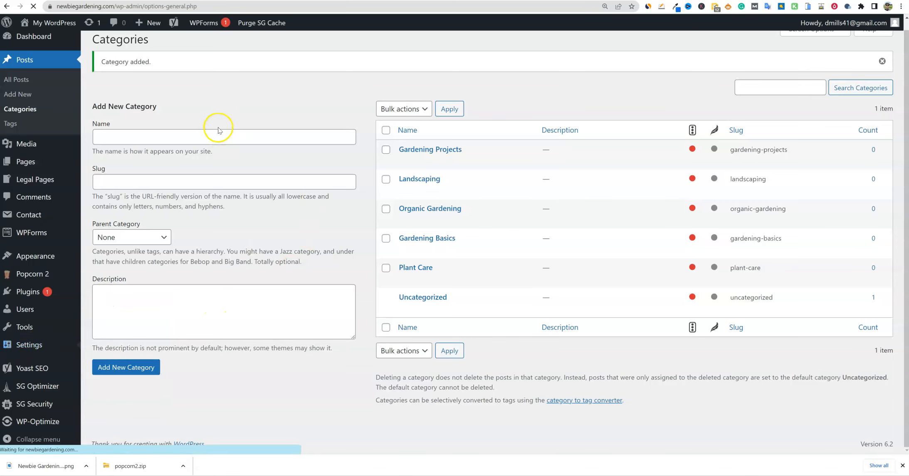
type("Newbie Gardening")
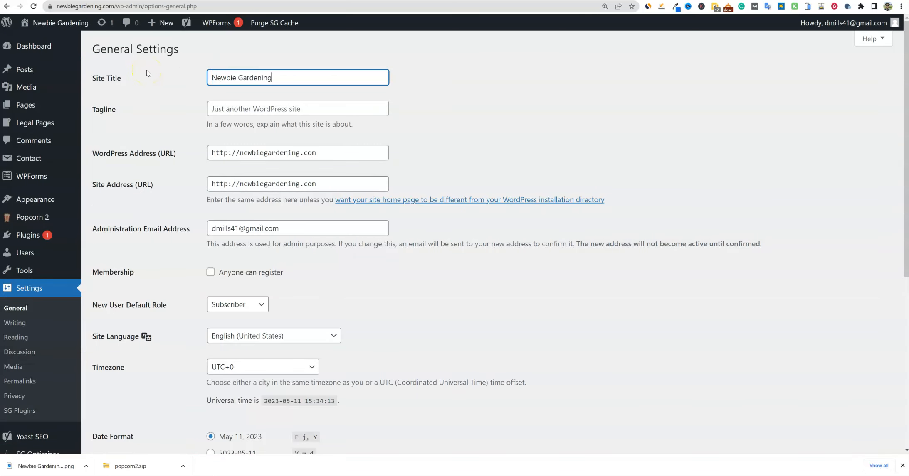
Step: Switch to ChatGPT, start a new GPT-4 chat and ask for a tagline for the new blog Newbie Gardening, plus 5 more
left_click(327, 112)
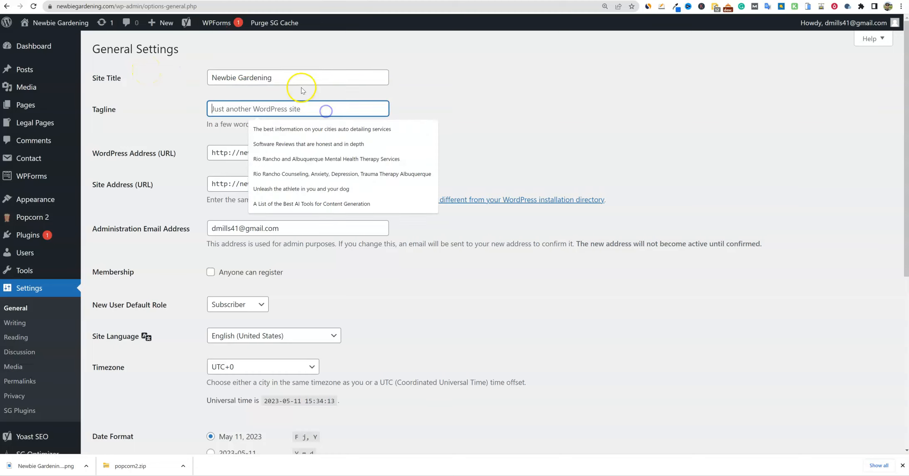
triple_click(226, 78)
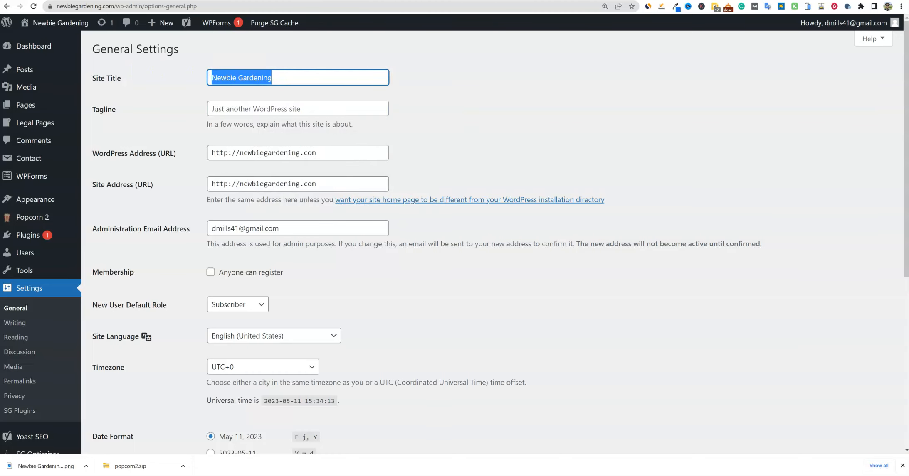
key("ctrl+Tab")
left_click(59, 36)
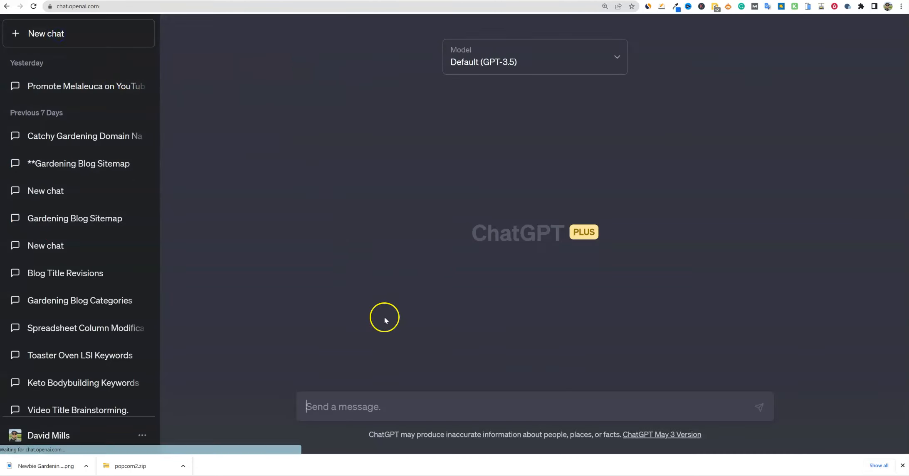
left_click(487, 61)
left_click(482, 120)
left_click(423, 408)
type("g")
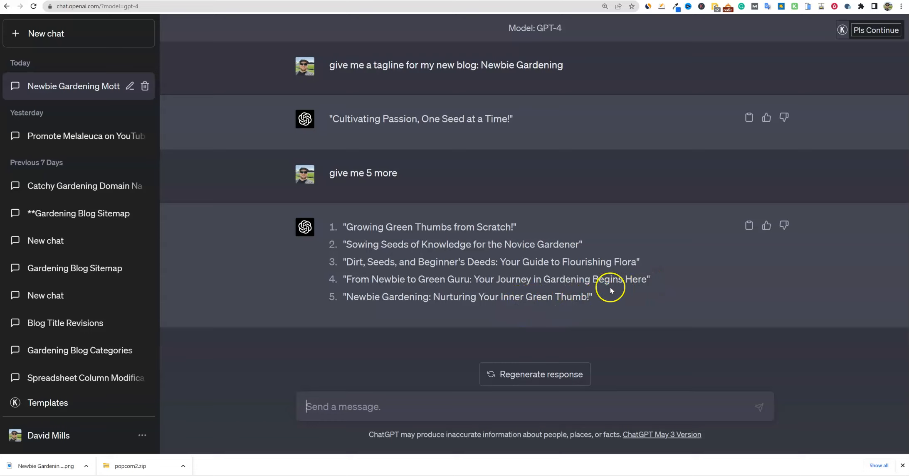
Step: Copy ChatGPT's suggestion "From Newbie to Green Guru: Your Journey in Gardening Begins Here" into the WordPress site tagline
left_click_drag(647, 281, 331, 282)
key("ctrl+c")
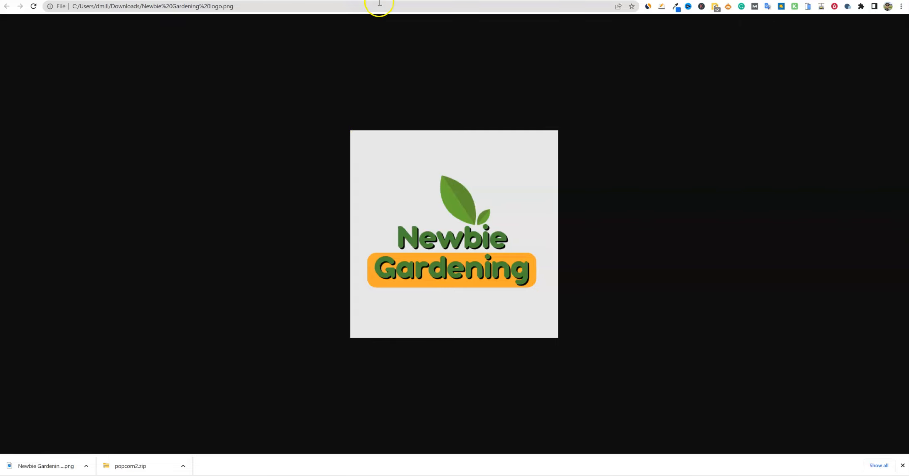
left_click(376, 4)
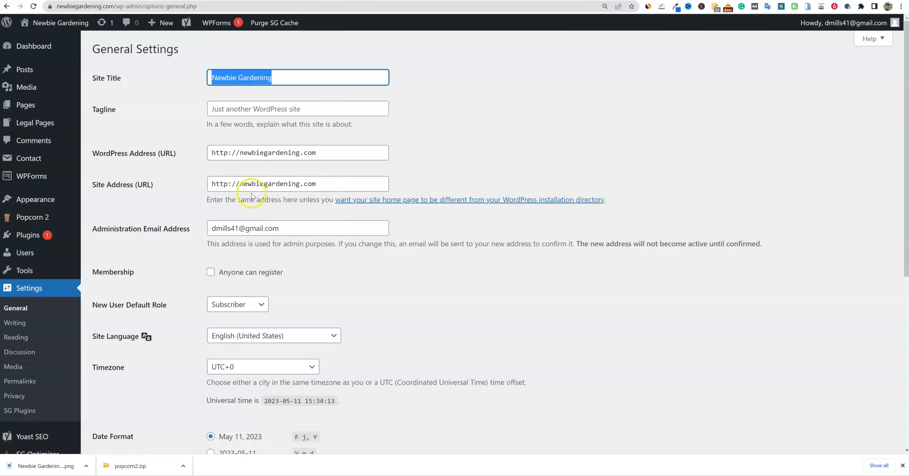
left_click(300, 108)
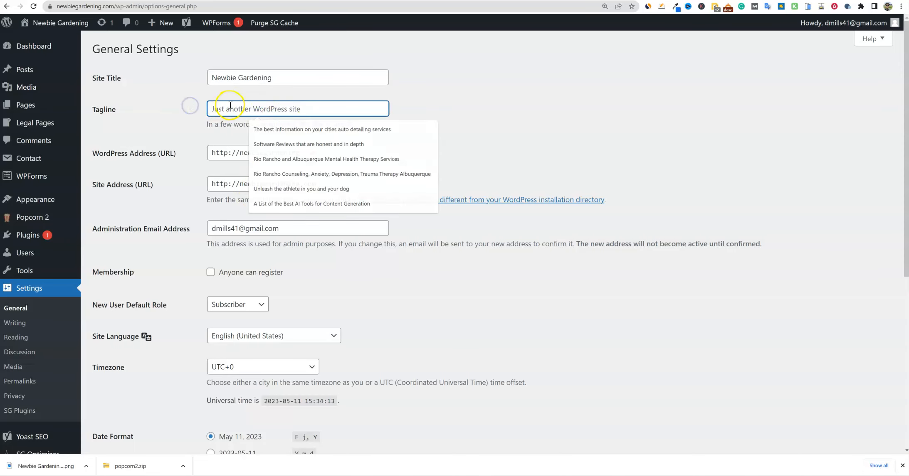
key("ctrl+v")
left_click(447, 126)
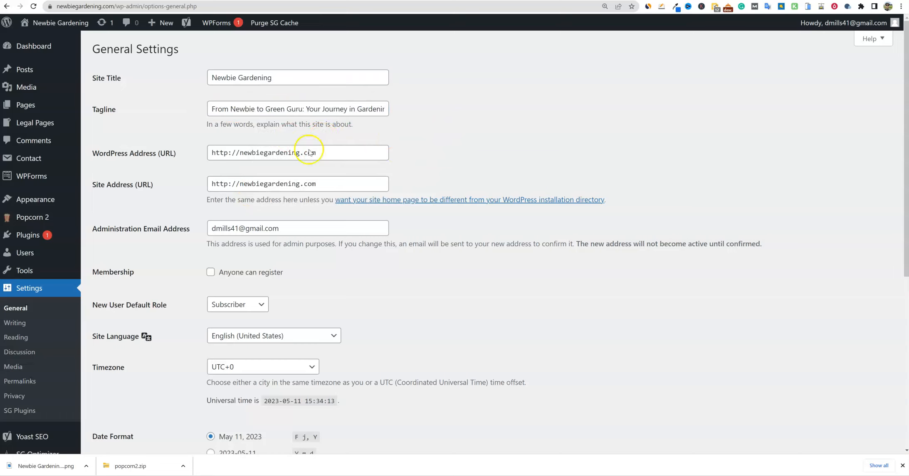
left_click(228, 153)
type("s")
left_click(228, 181)
type("s")
left_click(436, 164)
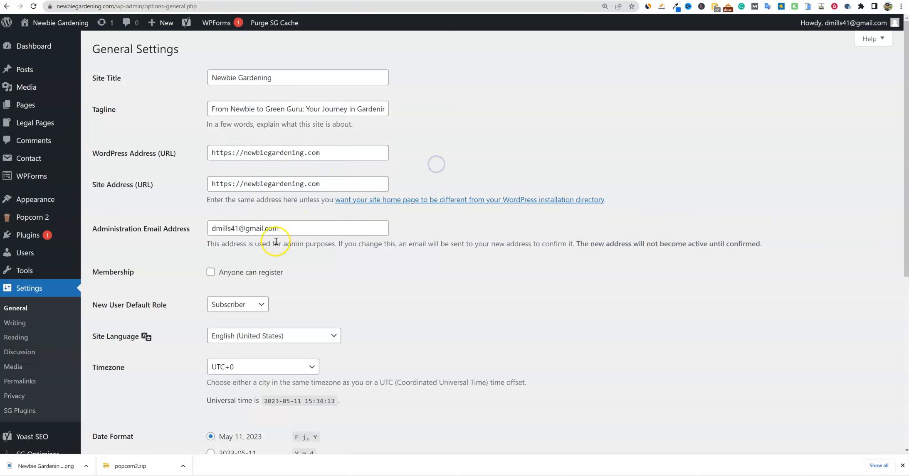
Step: Save the general settings and log back in to the WordPress admin with the prefilled credentials
scroll(276, 241, "down", 7)
left_click(140, 400)
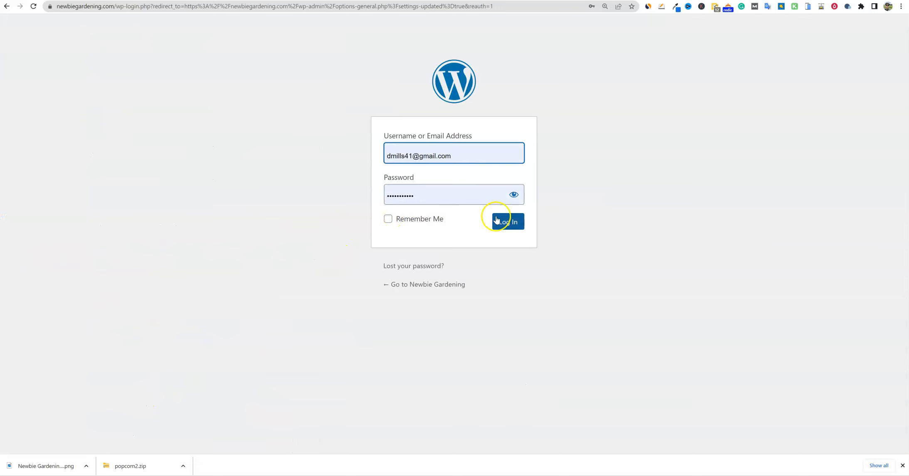
left_click(496, 219)
Step: Review the default post category choices in the writing settings, keeping Uncategorized, and look over the reading settings
left_click(19, 258)
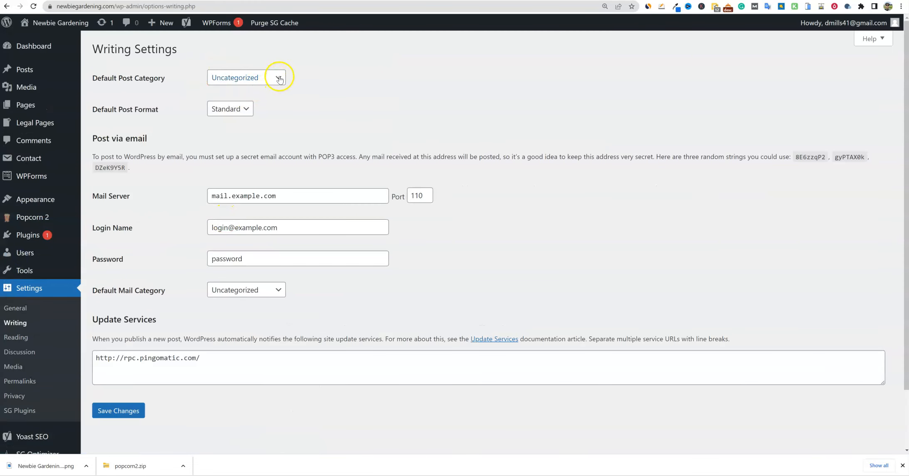
left_click(280, 79)
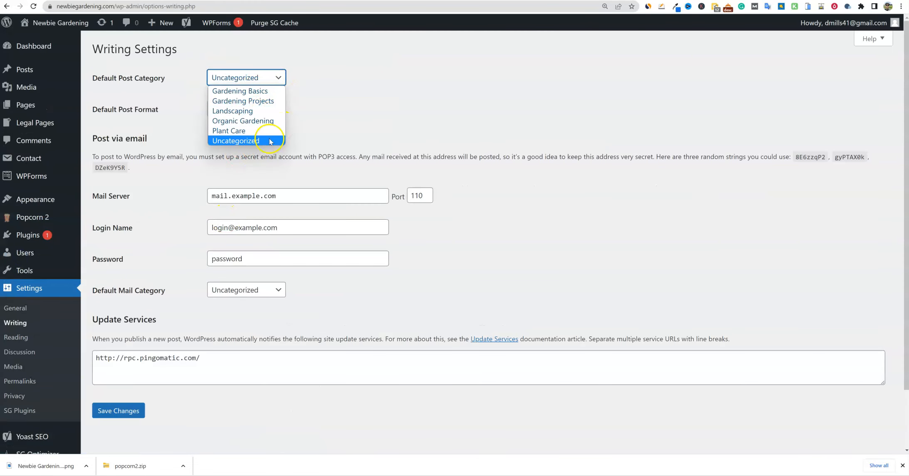
left_click(258, 141)
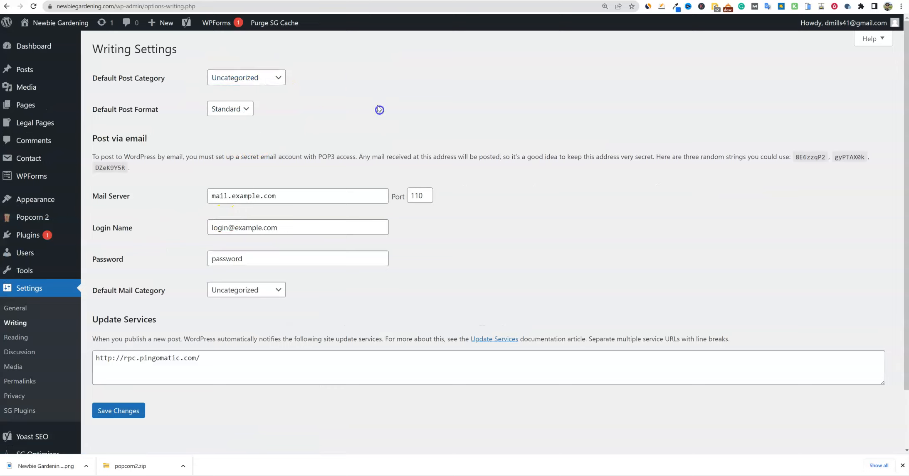
left_click(260, 77)
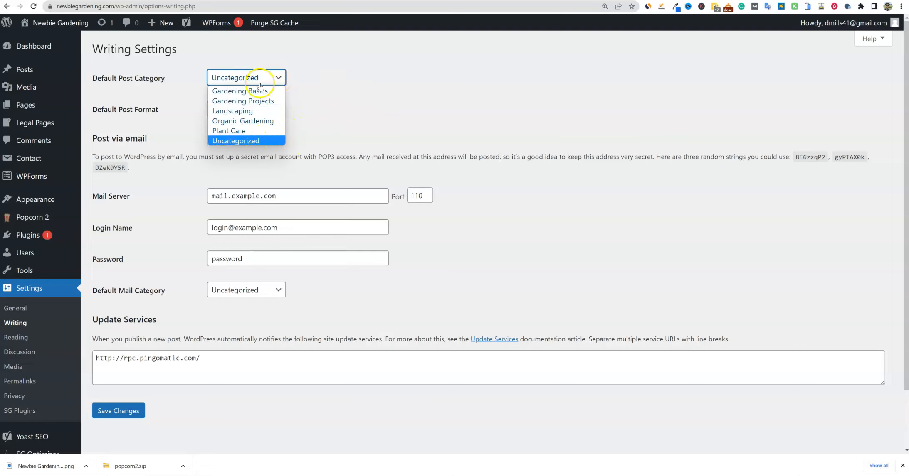
left_click(325, 83)
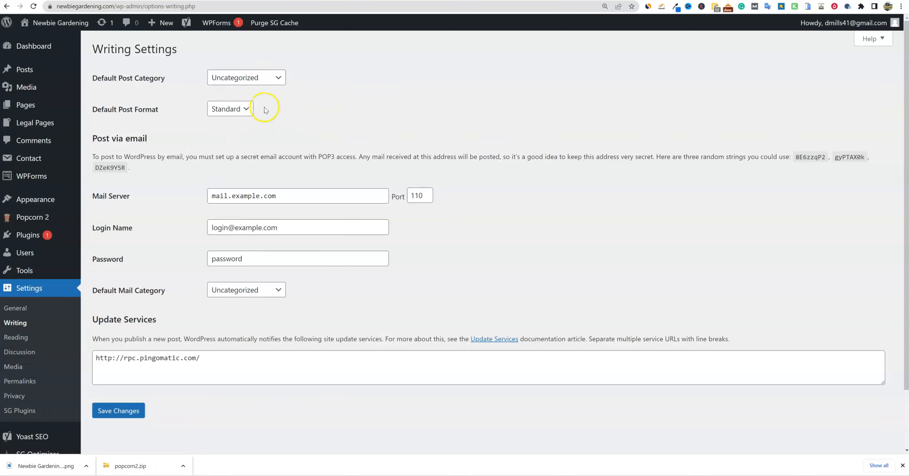
left_click(49, 336)
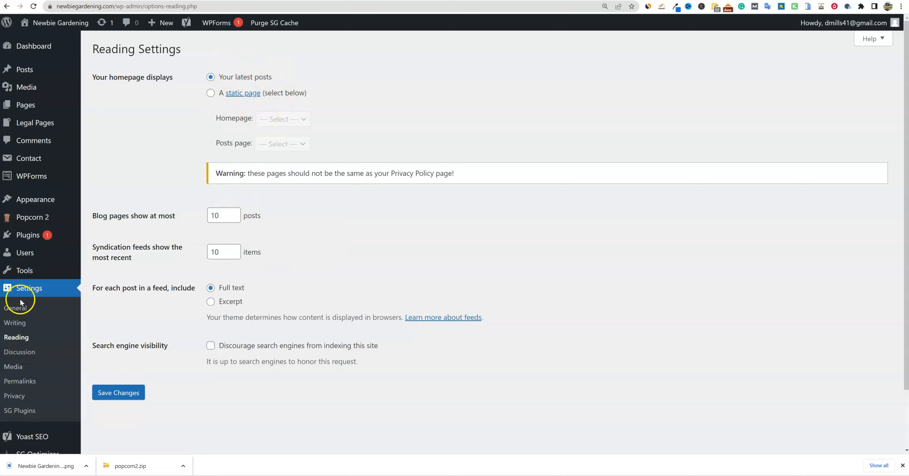
Step: Set the permalink structure to the custom structure /%category%/%postname%/ and save the change
left_click(19, 381)
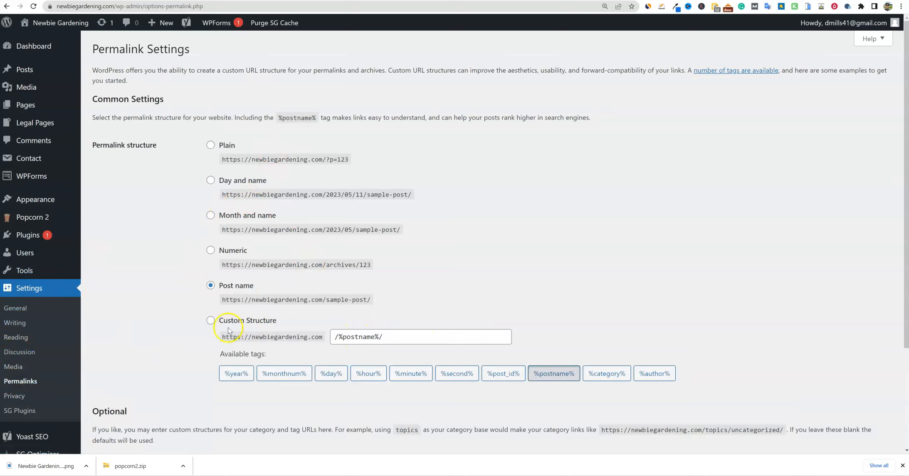
left_click(333, 338)
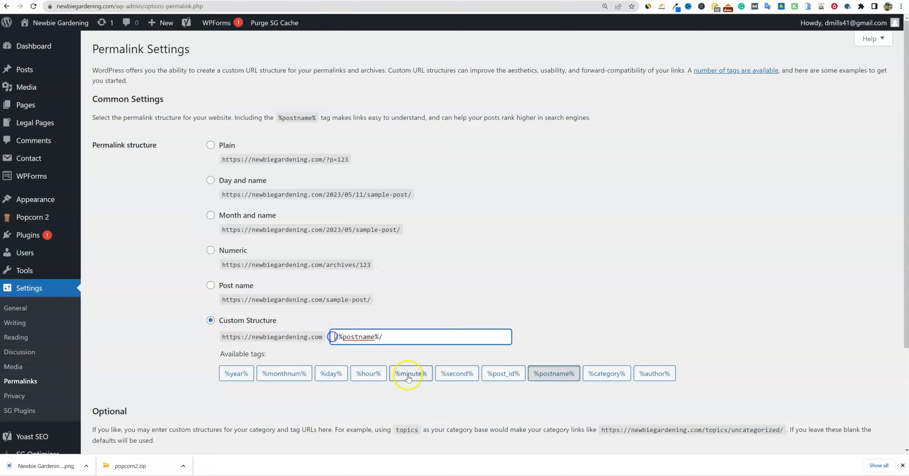
left_click(608, 377)
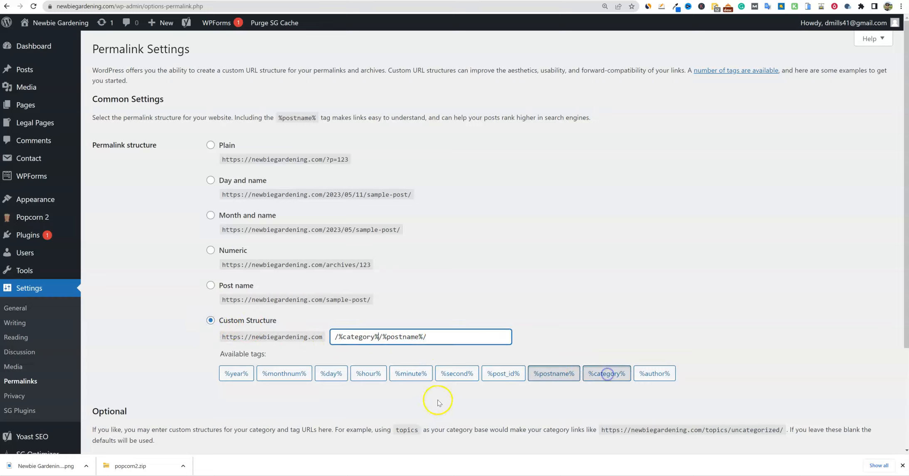
left_click(602, 338)
scroll(133, 399, "down", 3)
left_click(124, 415)
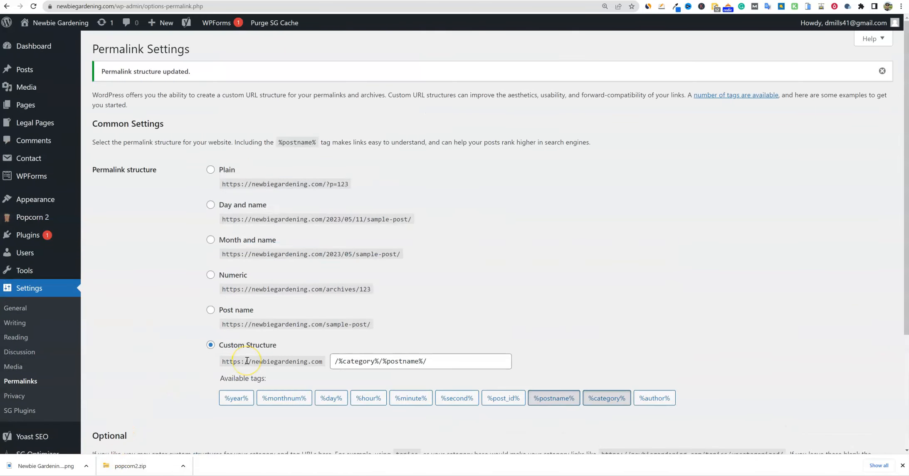
left_click_drag(436, 361, 313, 361)
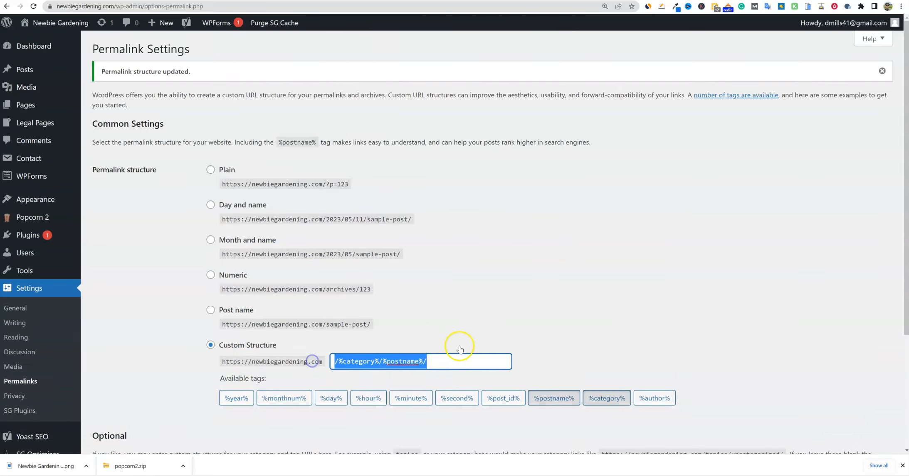
left_click(733, 381)
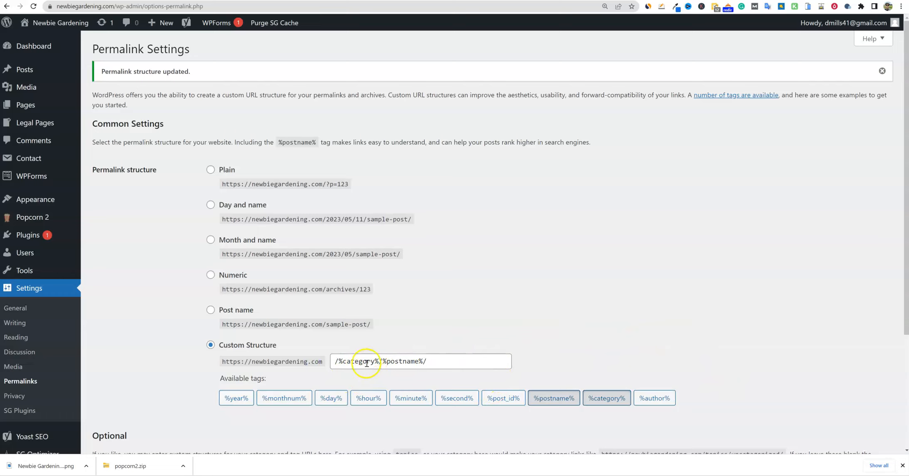
left_click_drag(451, 361, 276, 347)
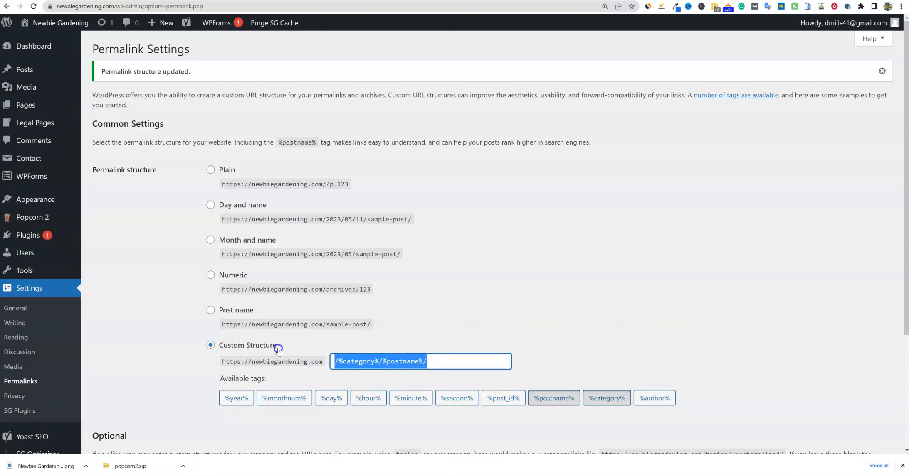
left_click(609, 362)
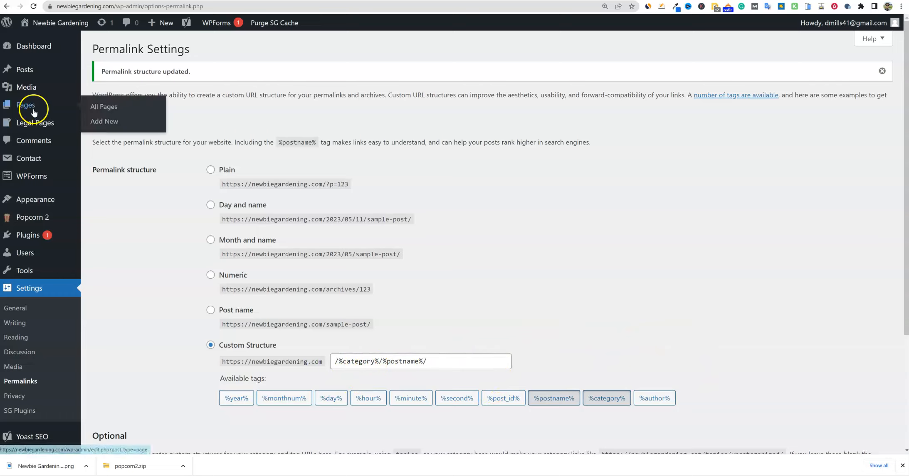
Step: Add a new post category named Blog with no parent category
mouse_move(31, 70)
left_click(108, 99)
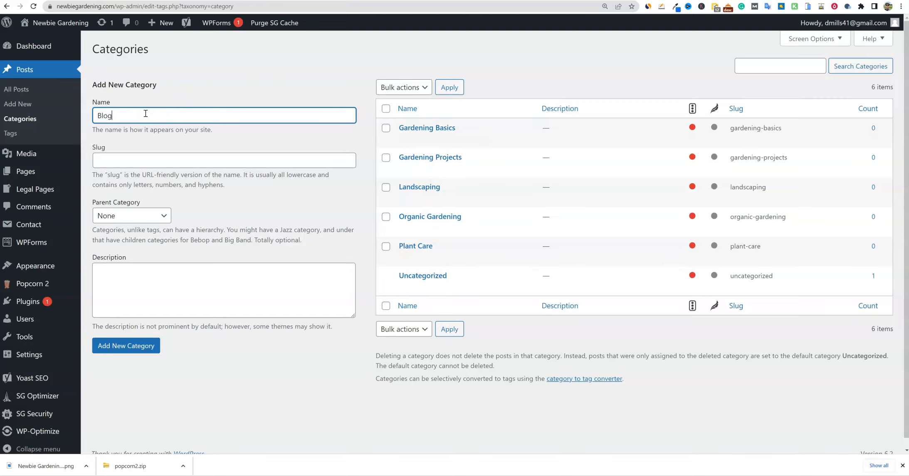
left_click(140, 346)
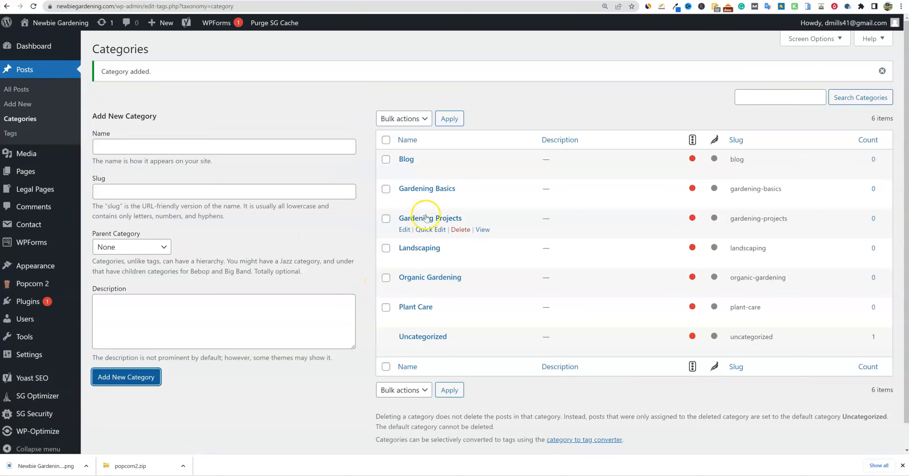
Step: Edit the Gardening Basics category to make Blog its parent category and update it
left_click(420, 189)
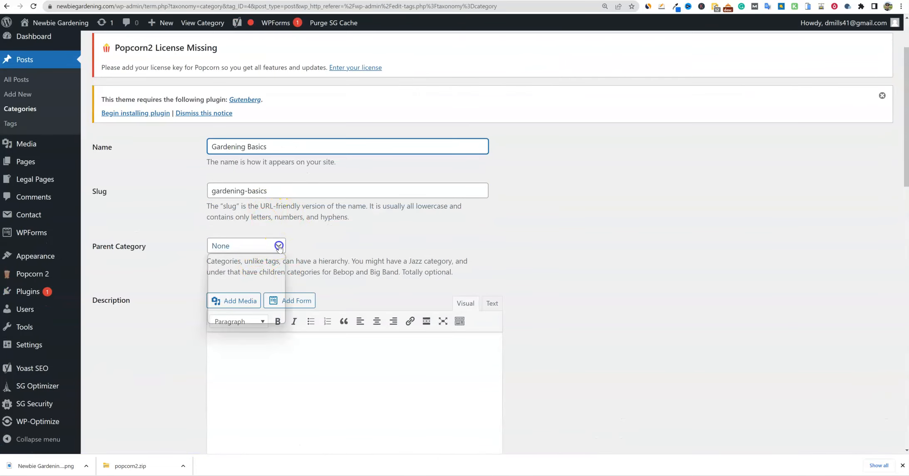
left_click(268, 249)
left_click(248, 264)
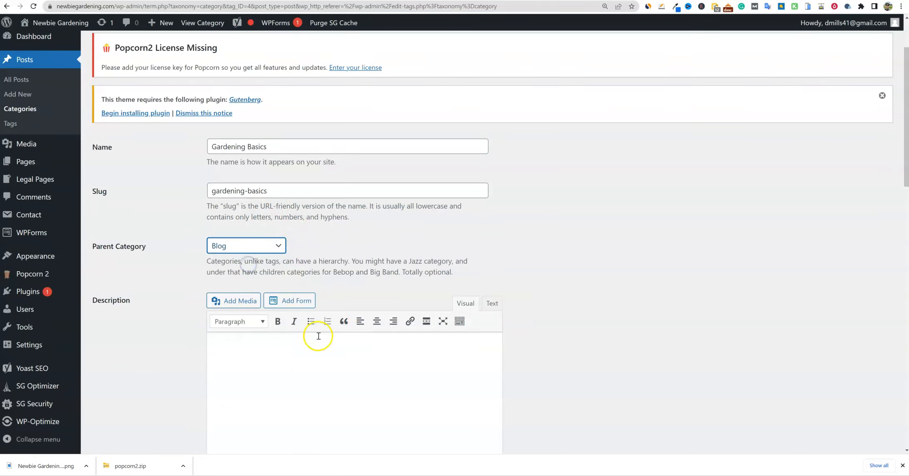
scroll(304, 376, "down", 6)
scroll(240, 400, "down", 14)
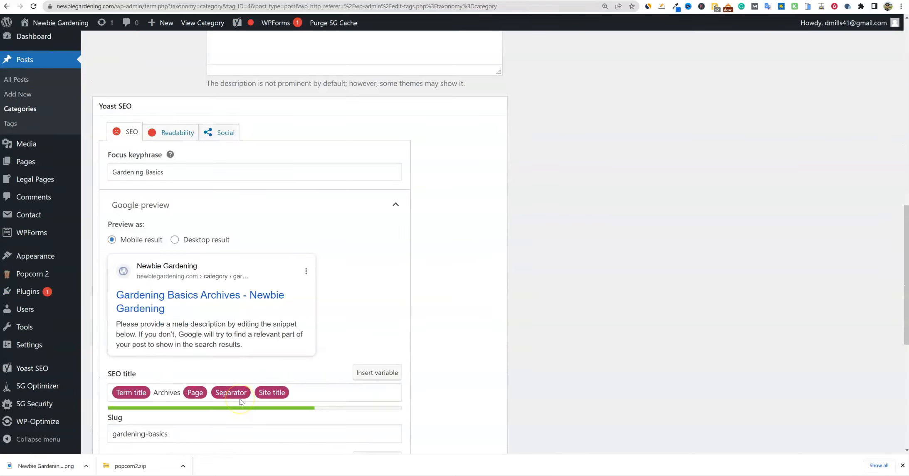
left_click(122, 412)
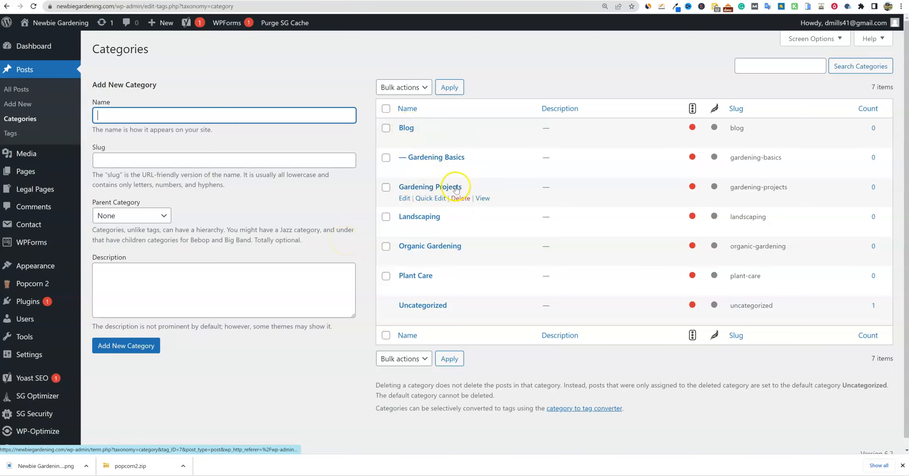
Step: Edit the Gardening Projects category to make Blog its parent category
left_click(403, 199)
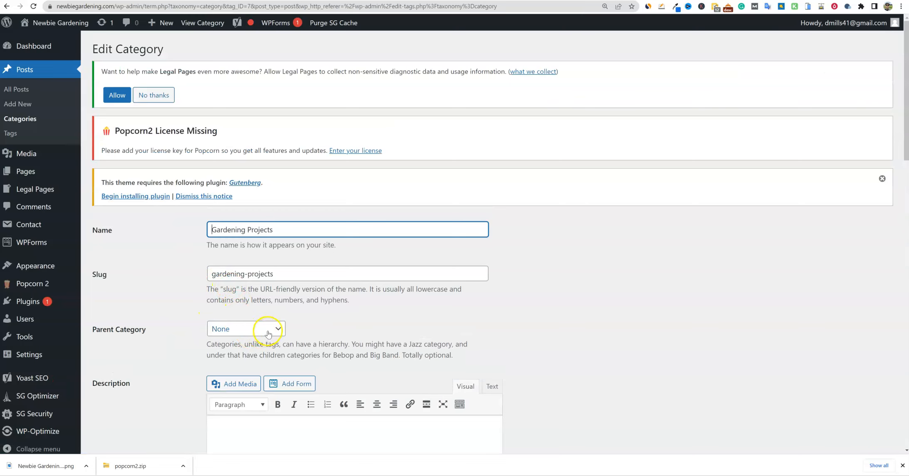
left_click(269, 330)
left_click(219, 352)
scroll(169, 411, "down", 8)
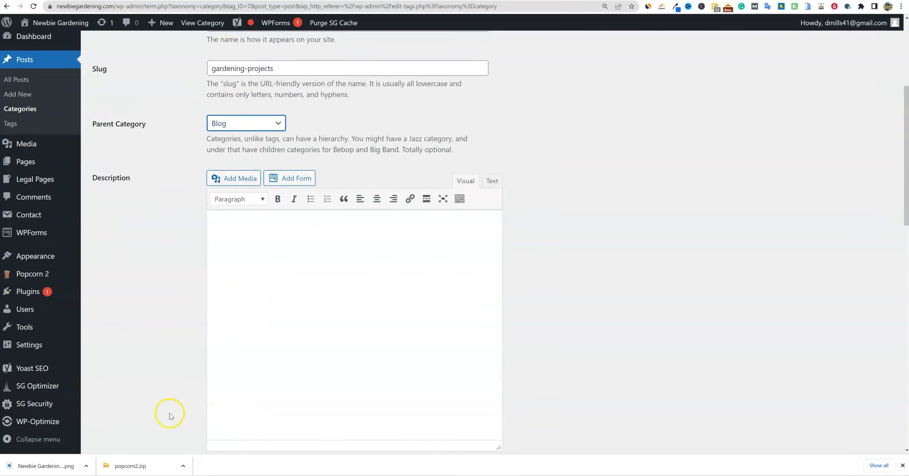
scroll(187, 416, "down", 5)
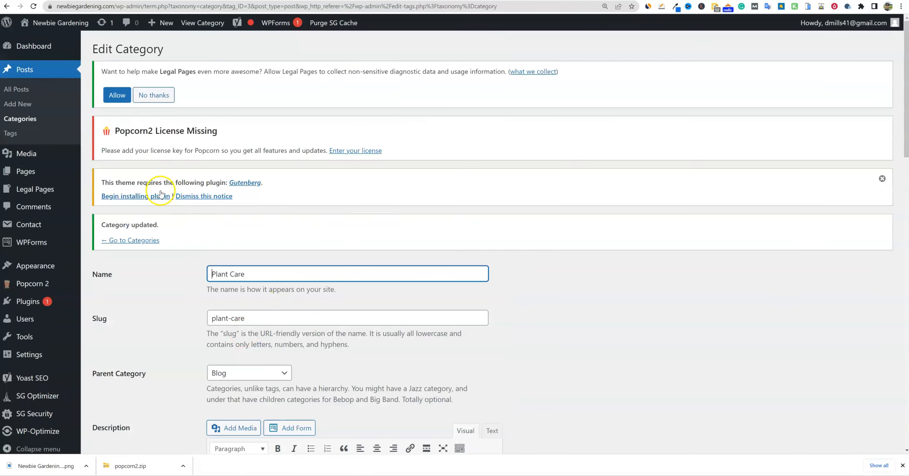
Step: Review the Popcorn theme's extra settings, including the breakpoints, excerpt length, taxonomy prefix and enable/disable options
left_click(33, 284)
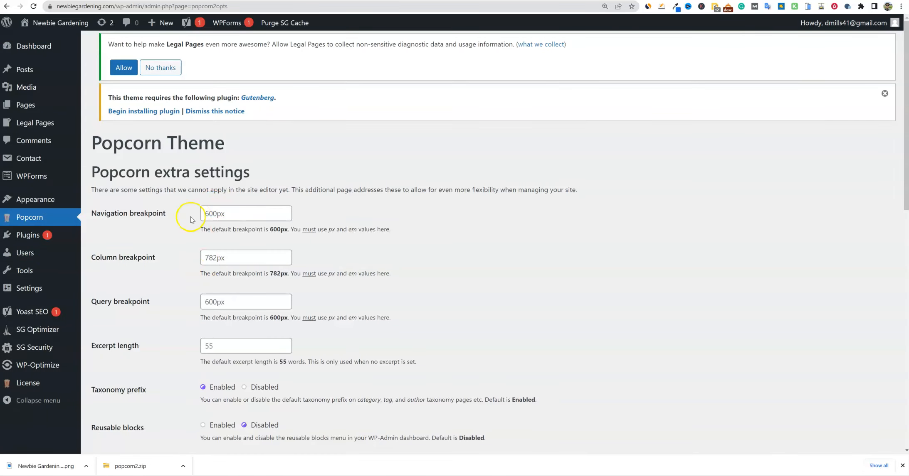
scroll(235, 305, "down", 2)
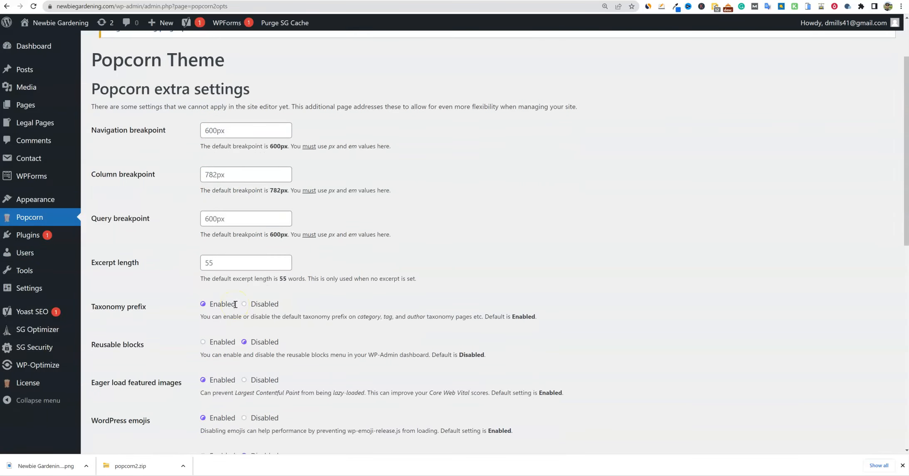
scroll(235, 305, "down", 10)
scroll(235, 304, "up", 8)
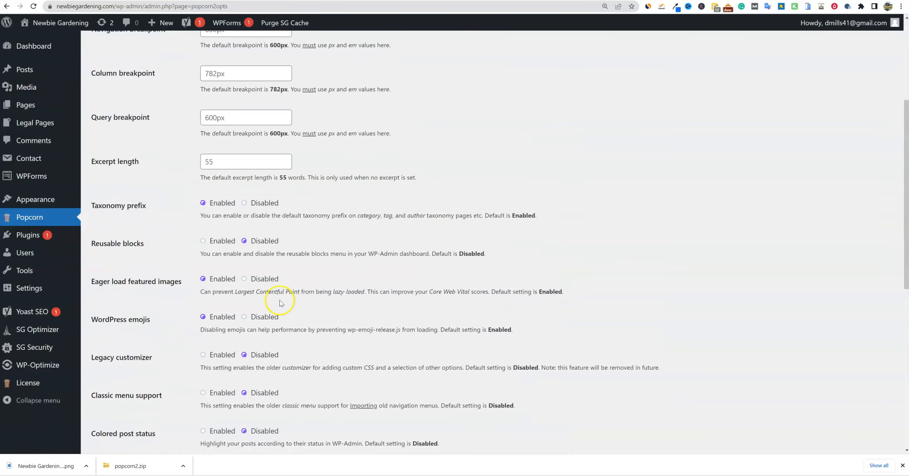
scroll(228, 317, "up", 1)
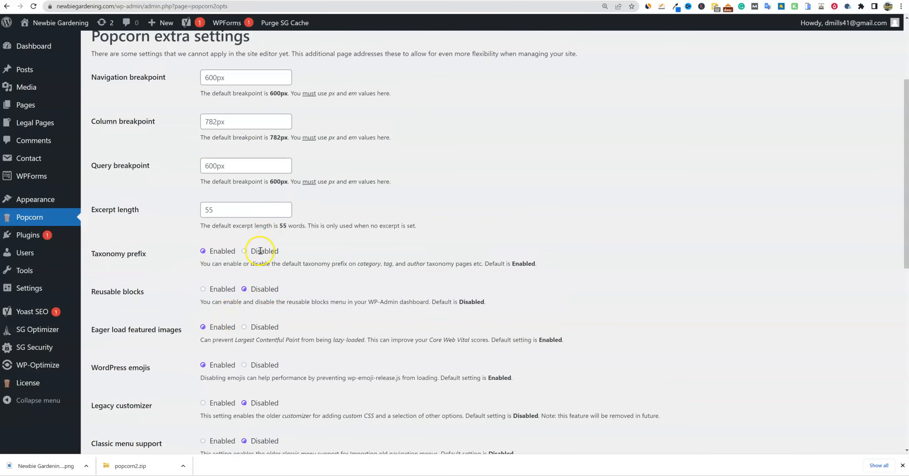
scroll(260, 251, "up", 3)
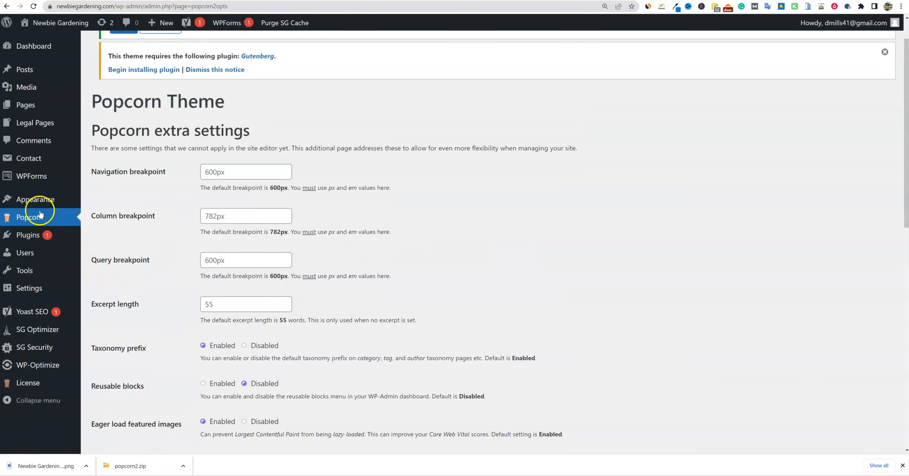
Step: Customize the active Popcorn2 theme and open its Front Page template for editing in the site editor
mouse_move(38, 200)
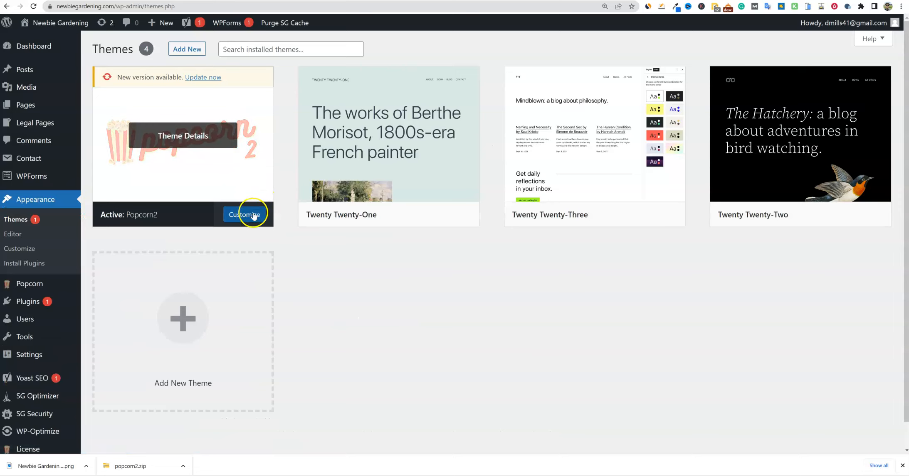
left_click(245, 215)
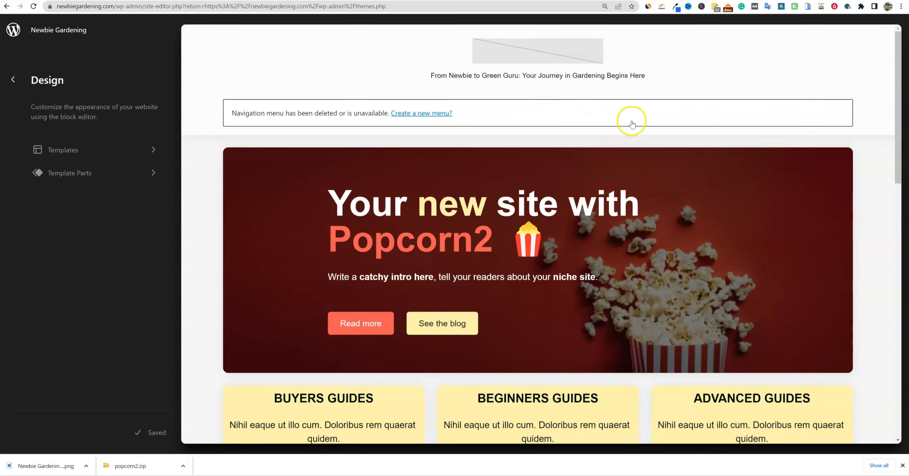
left_click(740, 61)
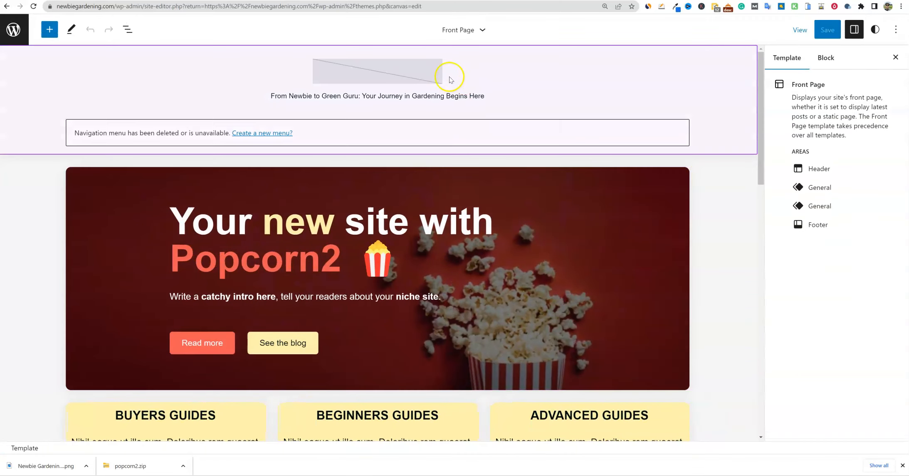
Step: Set Newbie-Gardening-logo.png from the media library as the header's site logo and enlarge it to an image width of 187
left_click(505, 78)
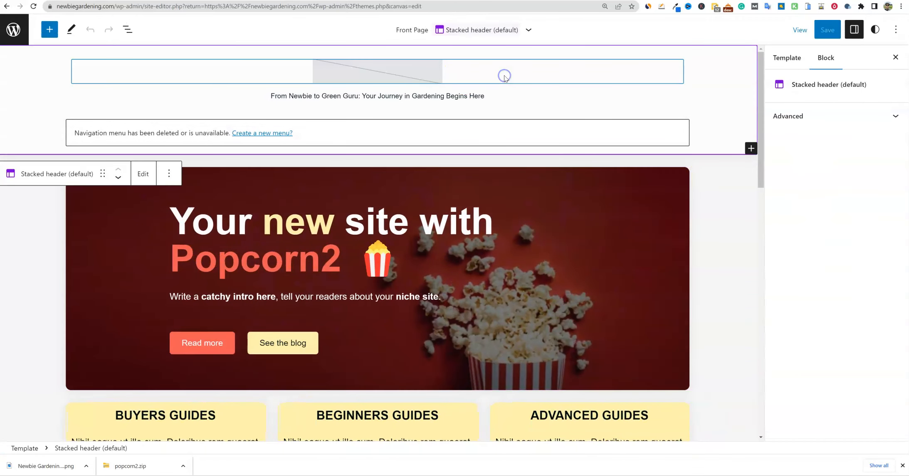
left_click(397, 74)
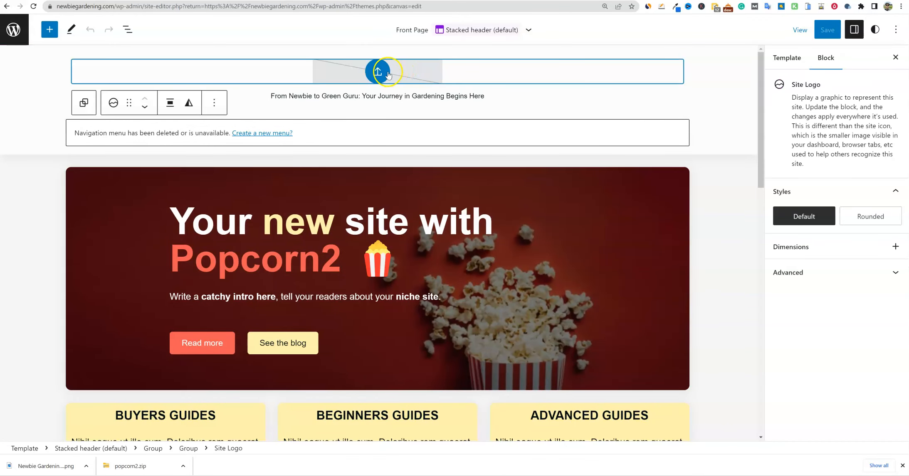
left_click(382, 74)
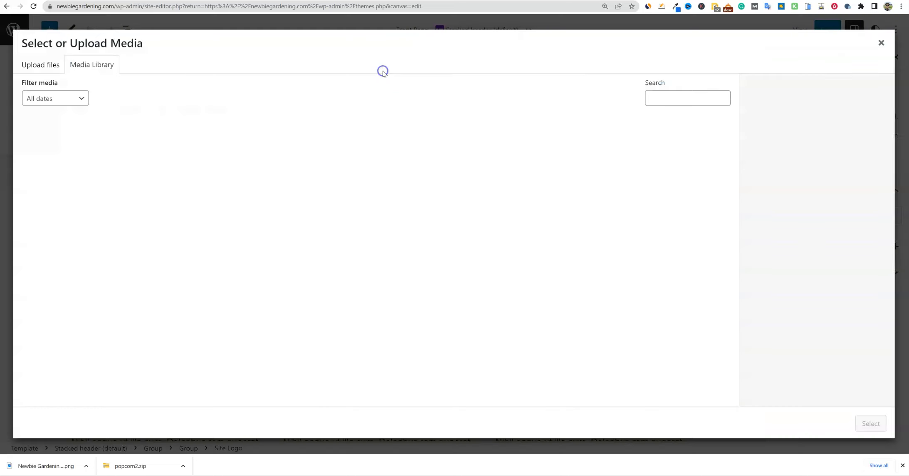
left_click(68, 158)
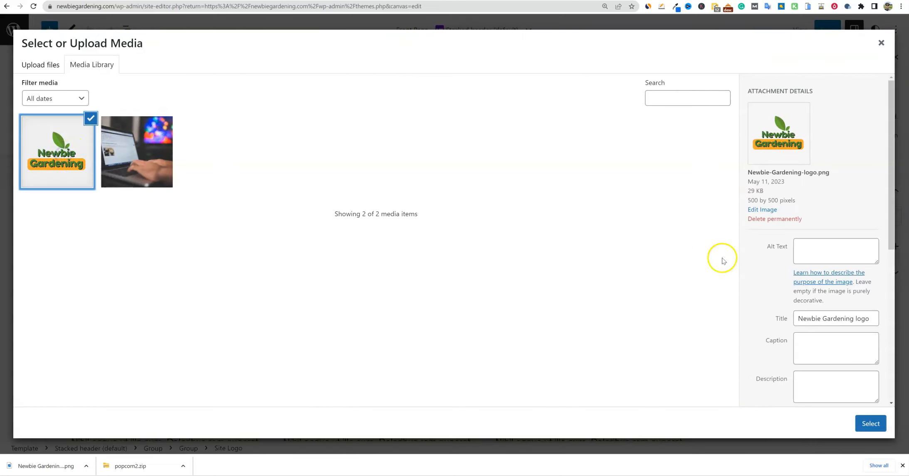
left_click(871, 423)
left_click_drag(374, 189, 409, 156)
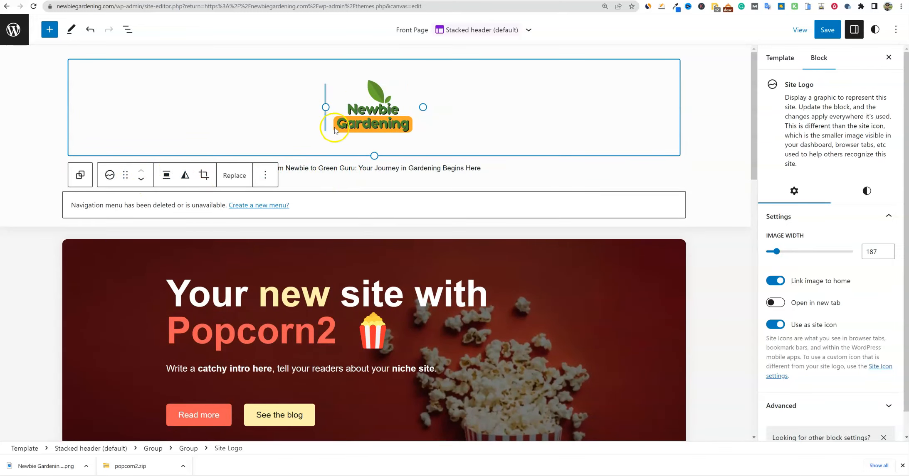
left_click(751, 151)
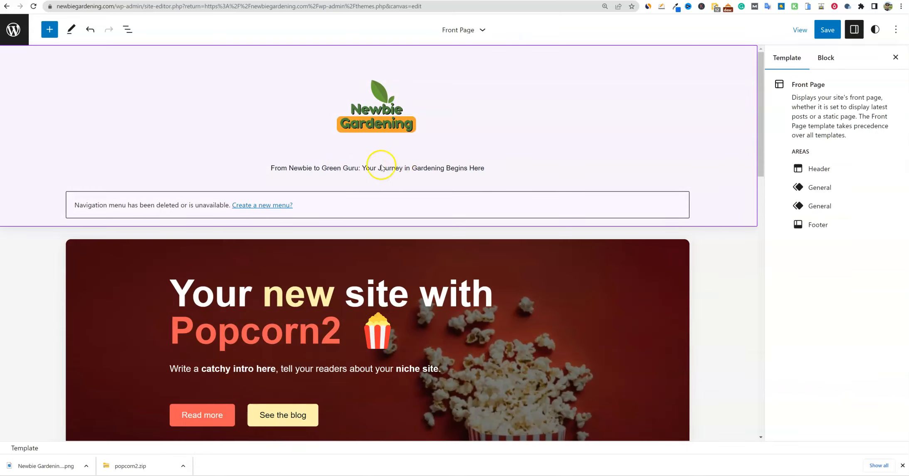
Step: Create a new navigation menu in the header to replace the unavailable one
left_click(258, 210)
left_click(258, 210)
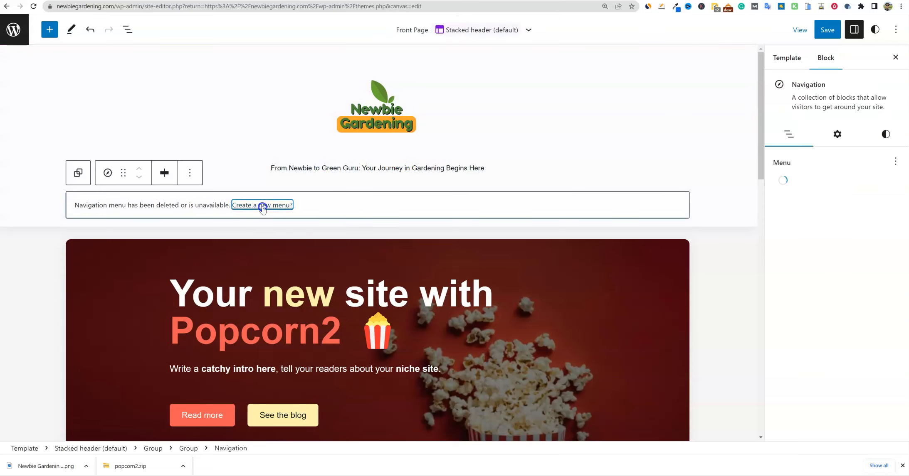
left_click(259, 208)
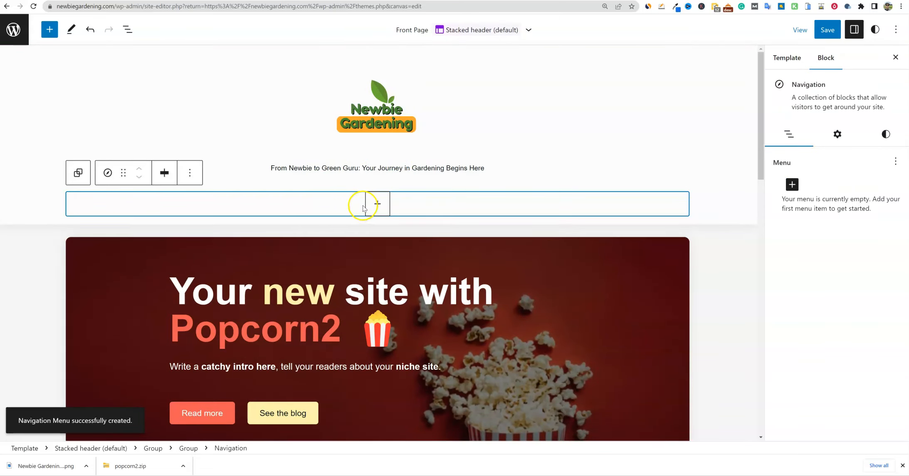
Step: Add links to the Blog category and the Contact Us page to the header's navigation menu
left_click(376, 203)
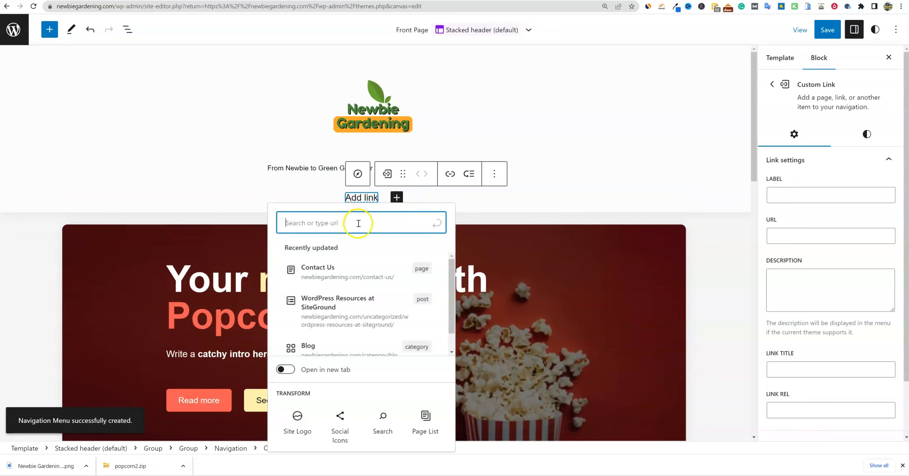
scroll(360, 307, "down", 1)
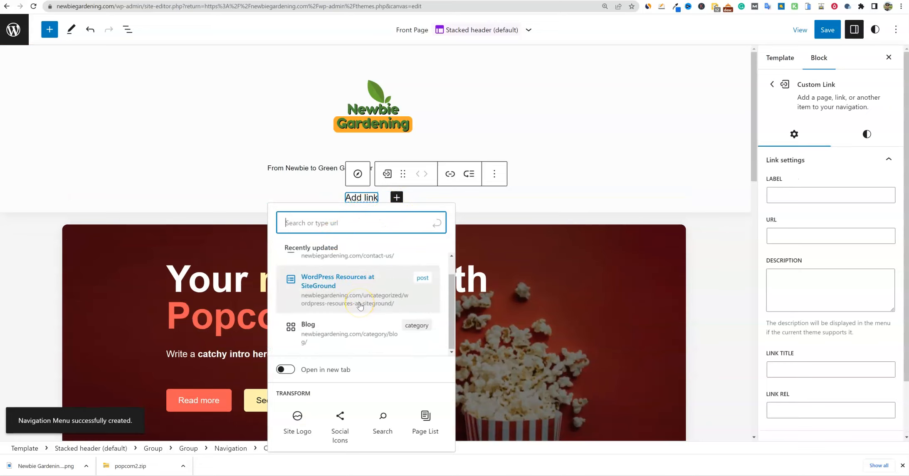
left_click(340, 337)
left_click(386, 197)
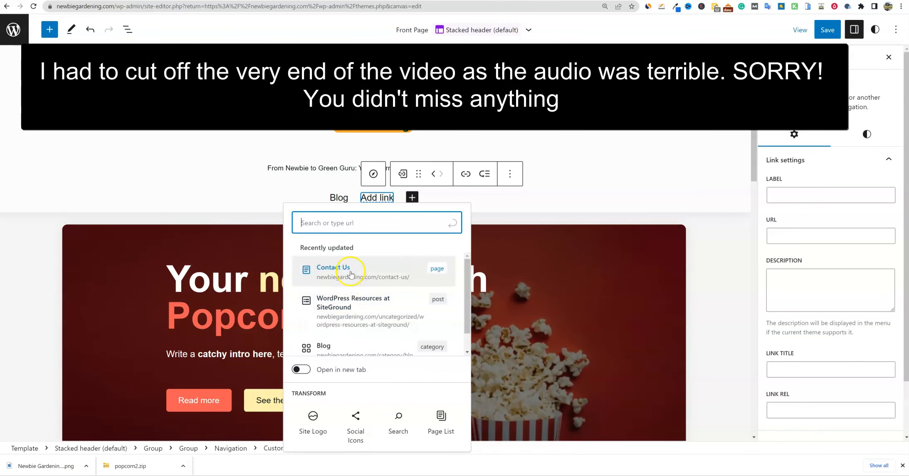
left_click(346, 271)
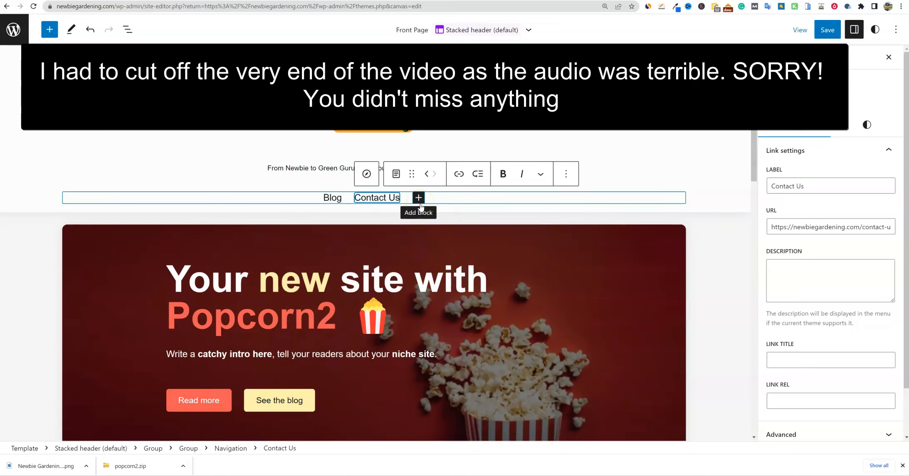
left_click(703, 173)
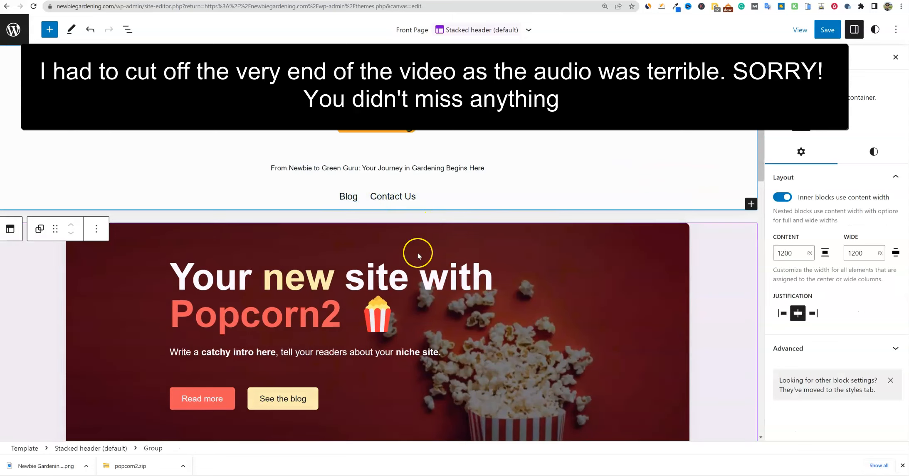
scroll(433, 374, "down", 10)
scroll(503, 361, "up", 5)
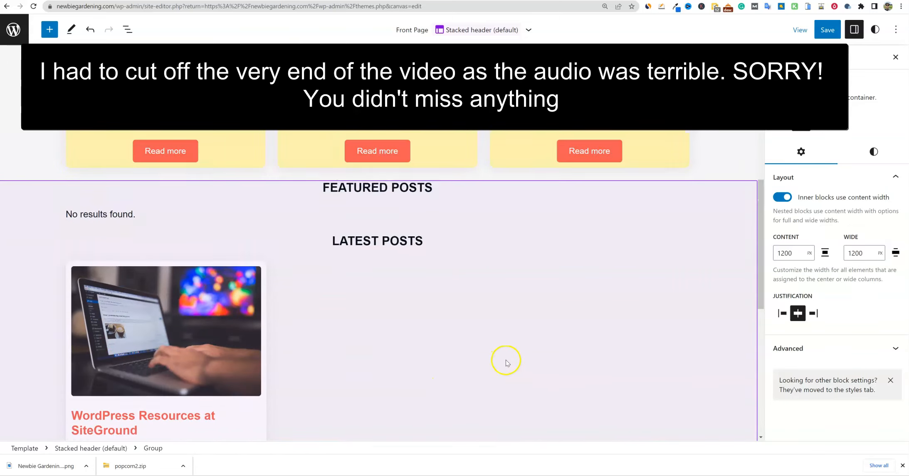
scroll(457, 336, "up", 5)
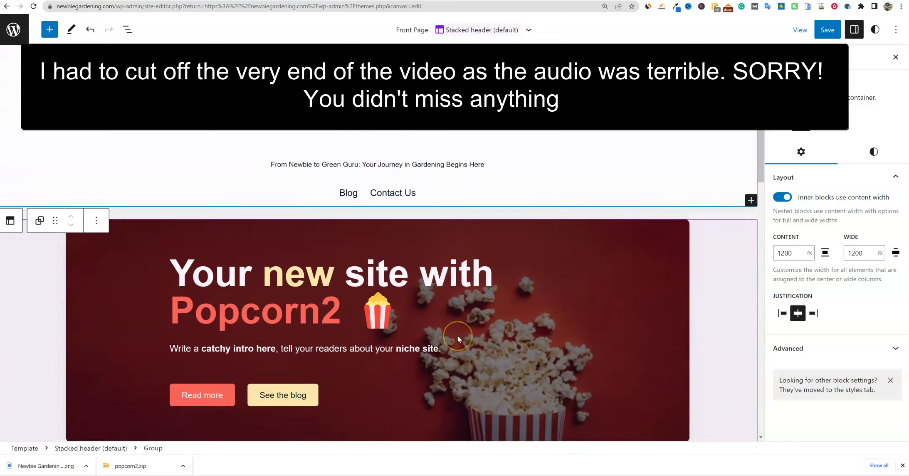